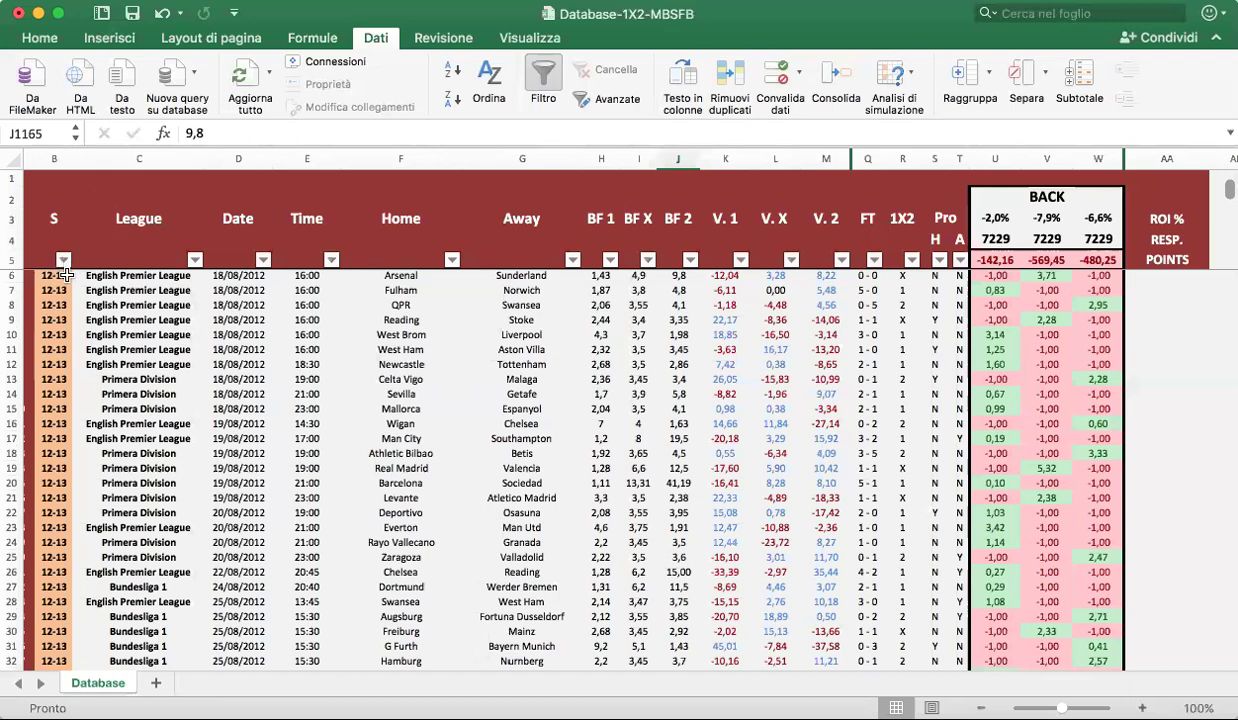
- Browse the season column from the first match in row 6 to the last in row 7235 and return to the first
{"action": "scroll", "coordinate": [60, 275], "scroll_direction": "down", "scroll_amount": 20}
{"action": "left_click", "coordinate": [58, 277]}
{"action": "scroll", "coordinate": [80, 315], "scroll_direction": "up", "scroll_amount": 15}
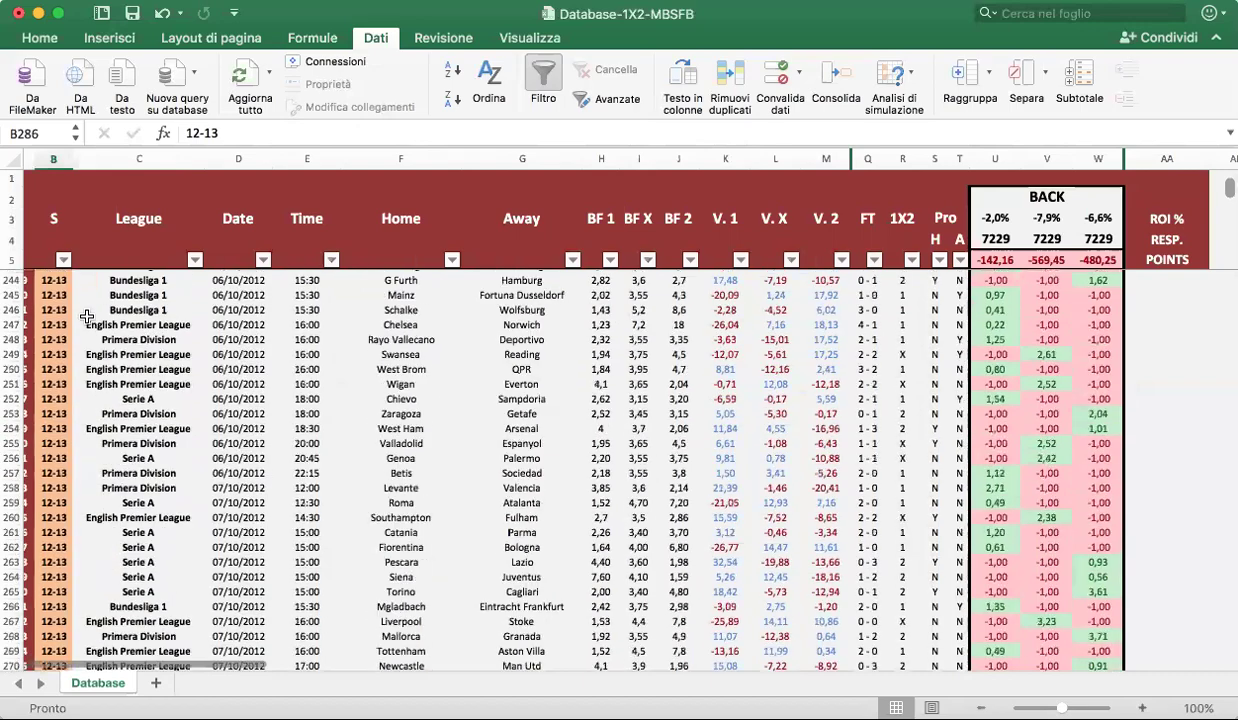
{"action": "key", "text": "ctrl+Up"}
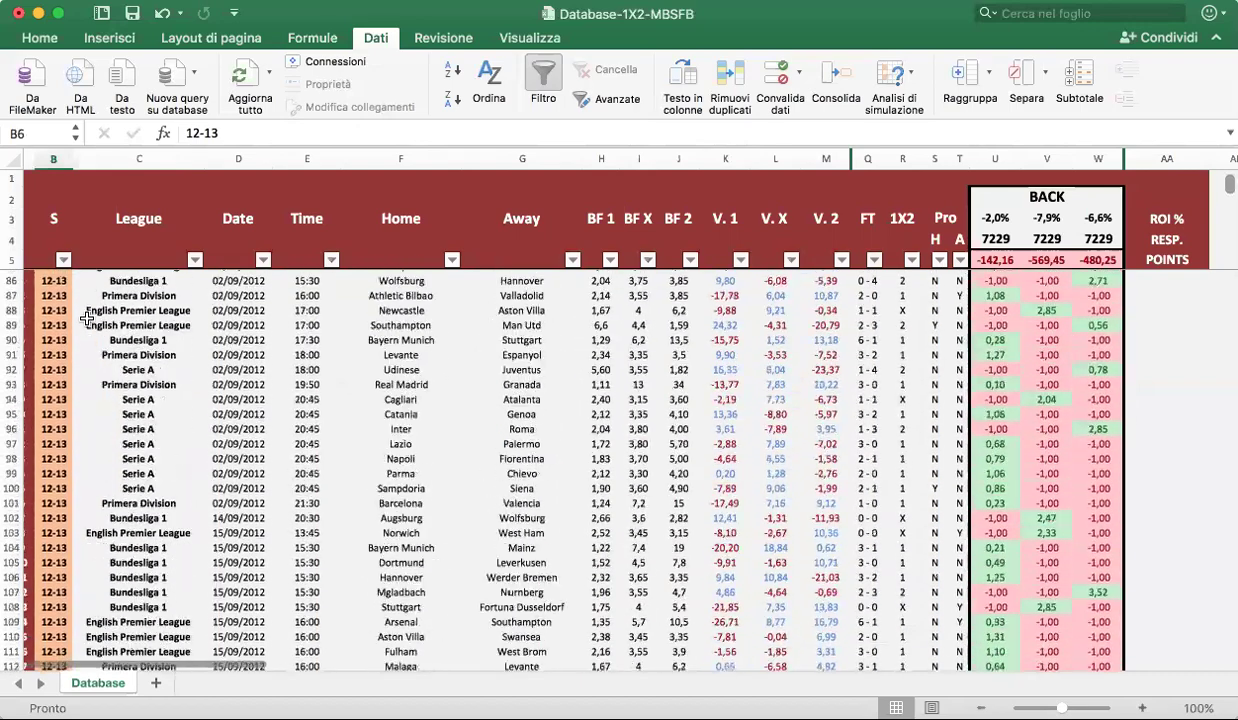
{"action": "key", "text": "ctrl+shift+Down"}
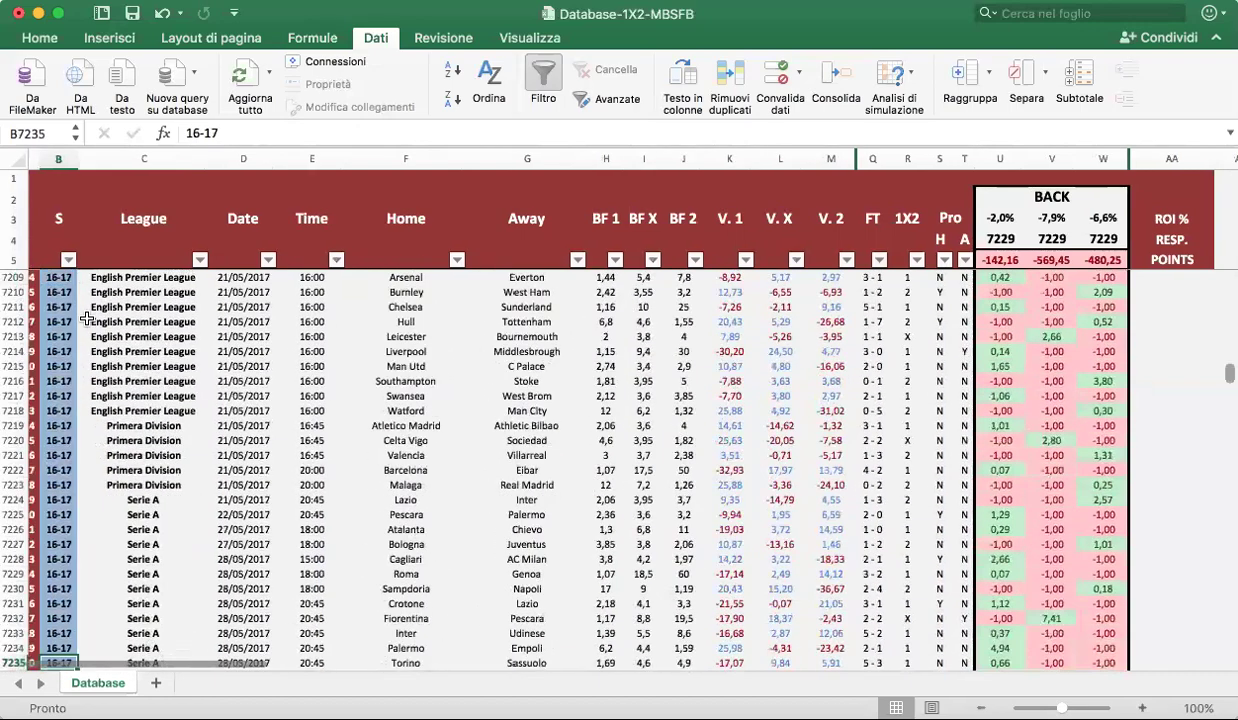
{"action": "scroll", "coordinate": [360, 400], "scroll_direction": "down", "scroll_amount": 2}
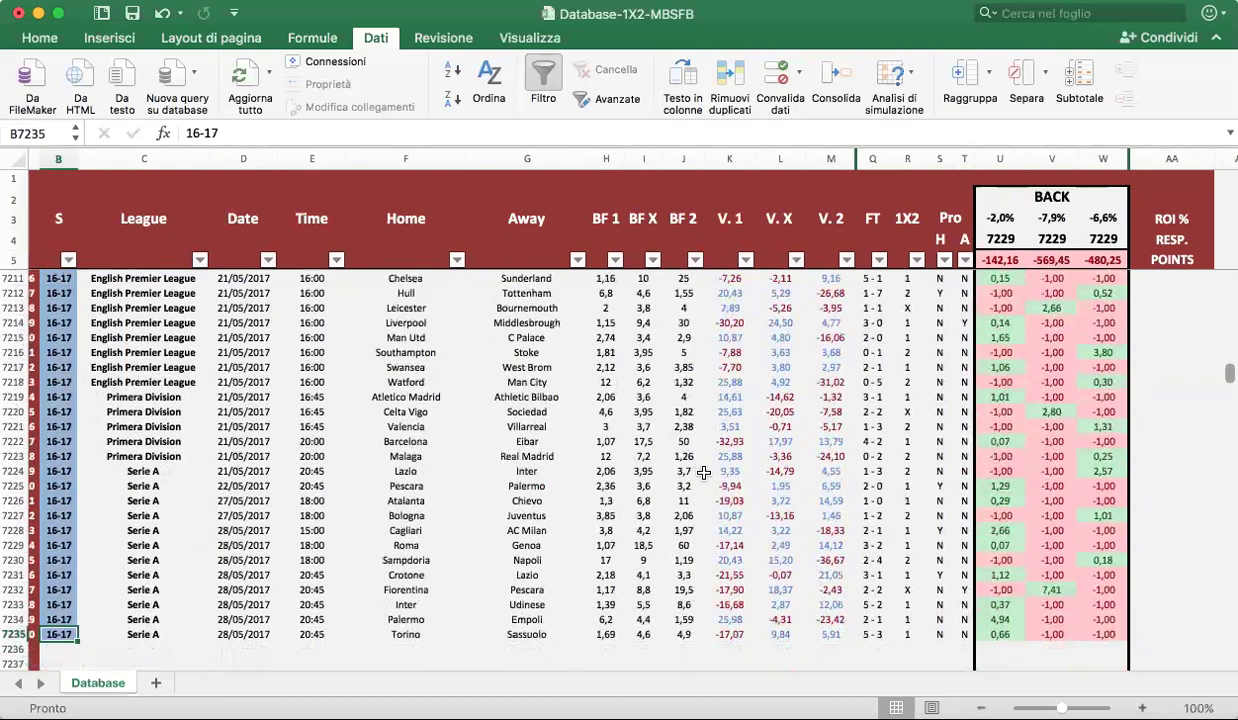
{"action": "scroll", "coordinate": [704, 472], "scroll_direction": "up", "scroll_amount": 5}
{"action": "scroll", "coordinate": [704, 472], "scroll_direction": "left", "scroll_amount": 1}
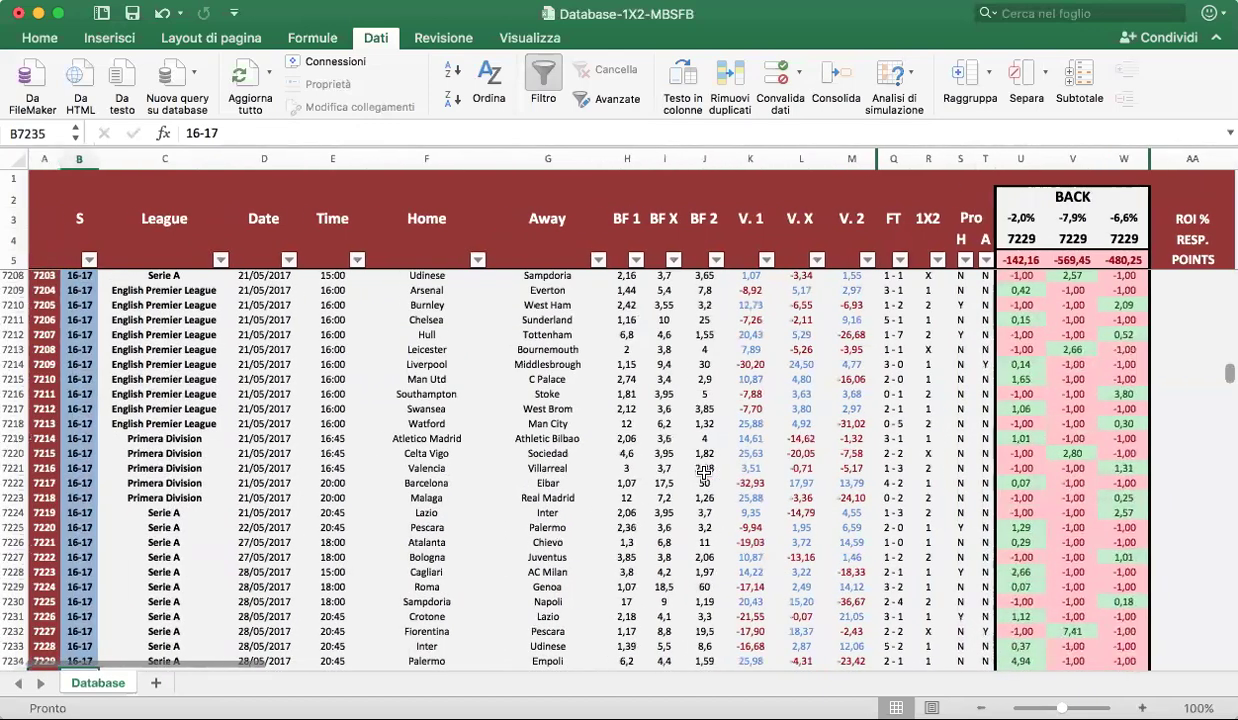
{"action": "scroll", "coordinate": [704, 472], "scroll_direction": "up", "scroll_amount": 3}
{"action": "key", "text": "ctrl+Up"}
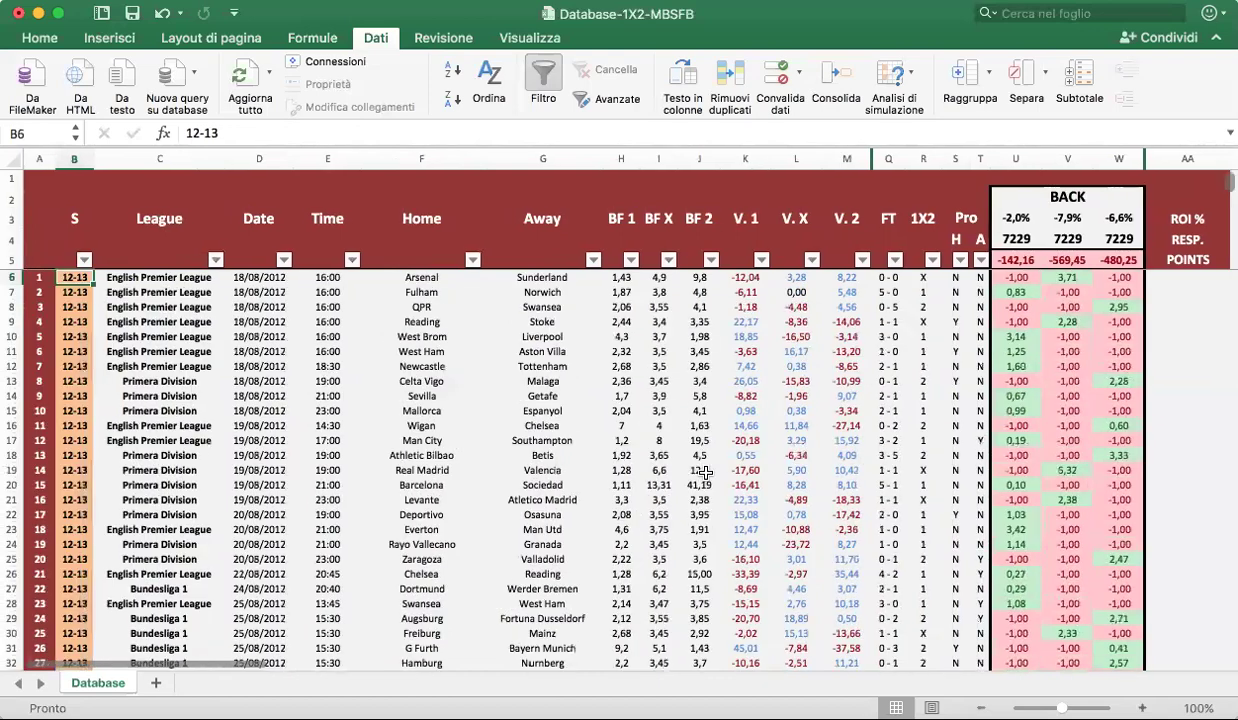
- Review the match detail columns from season to away team, including the first match's time, home and away cells
{"action": "left_click_drag", "start_coordinate": [74, 162], "coordinate": [538, 176]}
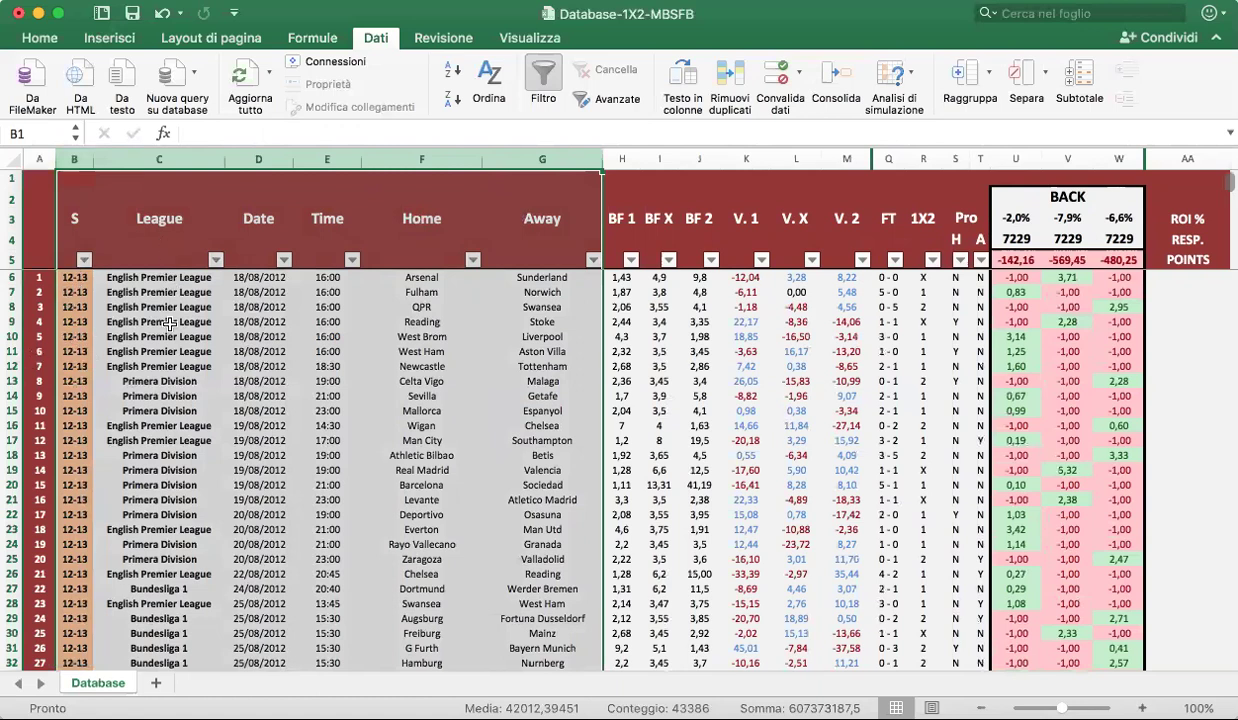
{"action": "left_click", "coordinate": [260, 350]}
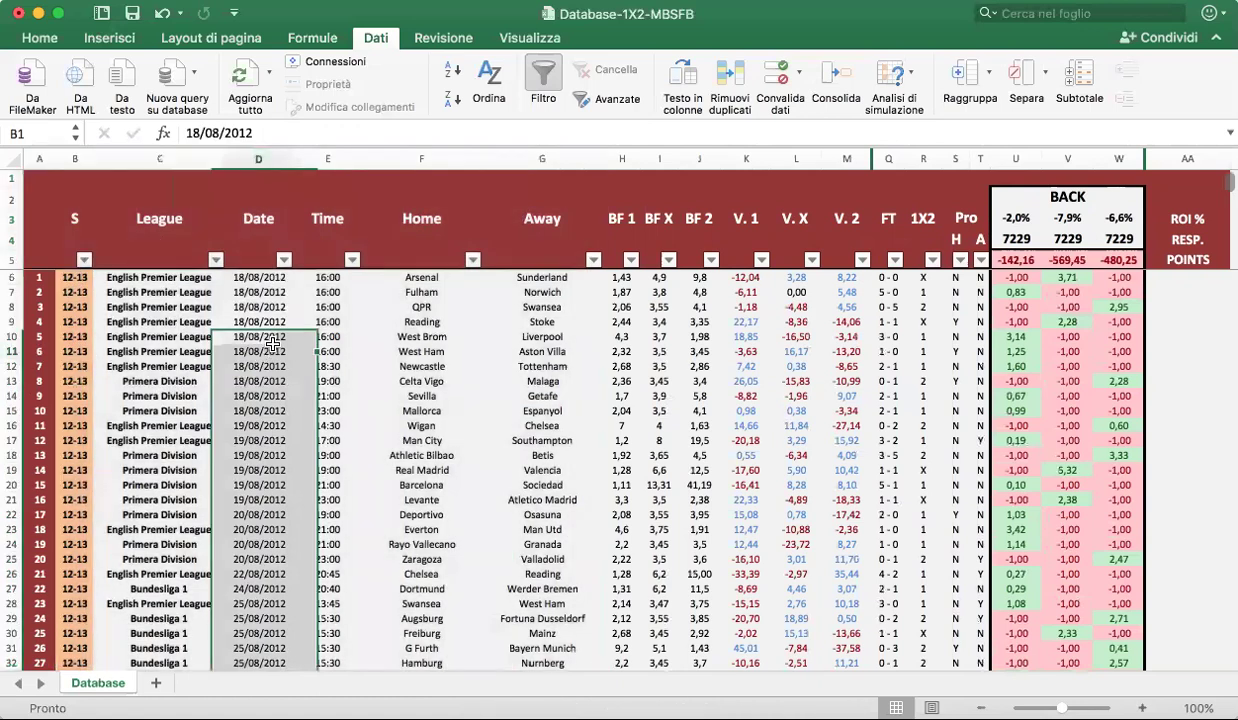
{"action": "left_click", "coordinate": [328, 278]}
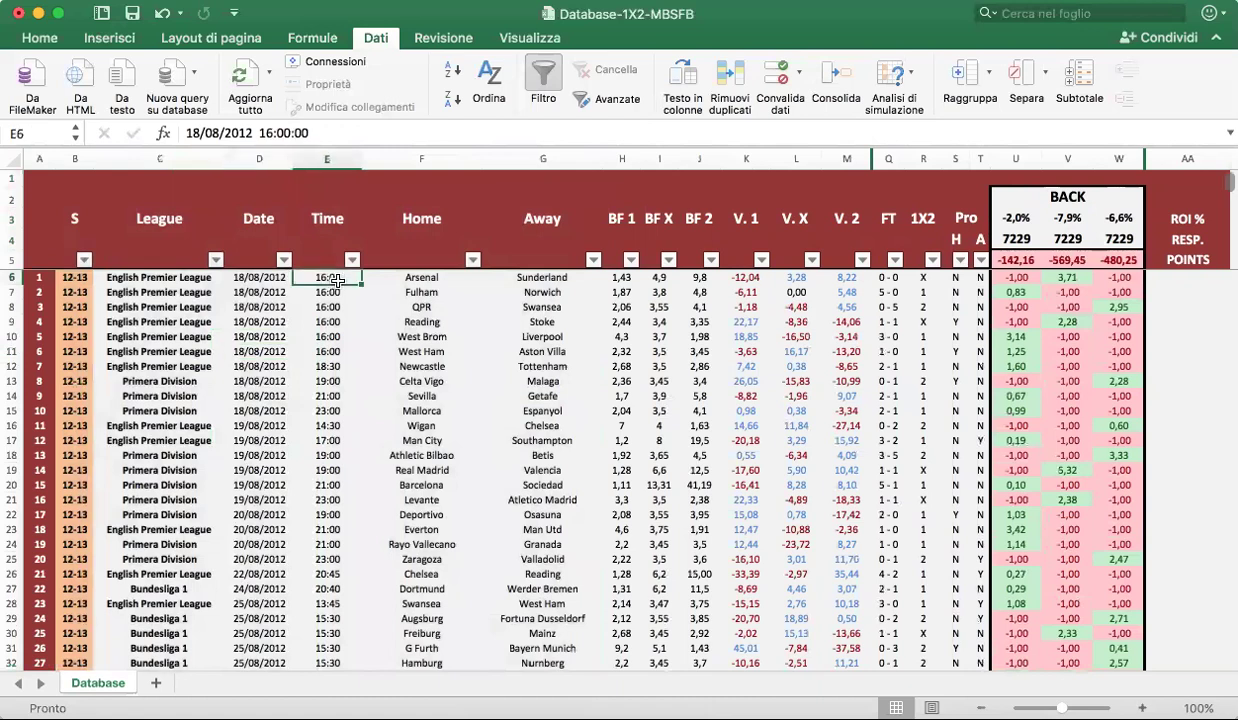
{"action": "left_click", "coordinate": [428, 279]}
{"action": "left_click", "coordinate": [525, 277]}
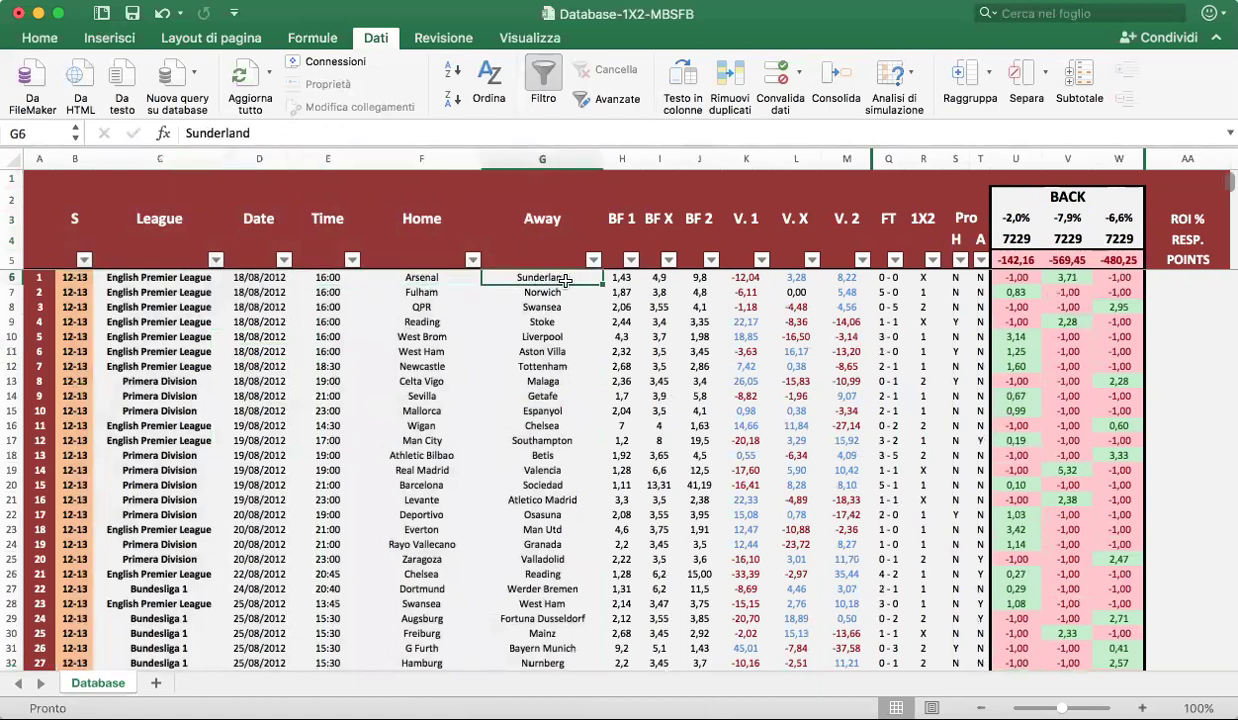
- Compare the V. 1, V. X and V. 2 columns with the BACK columns U to W
{"action": "left_click_drag", "start_coordinate": [620, 160], "coordinate": [845, 163]}
{"action": "left_click", "coordinate": [734, 168]}
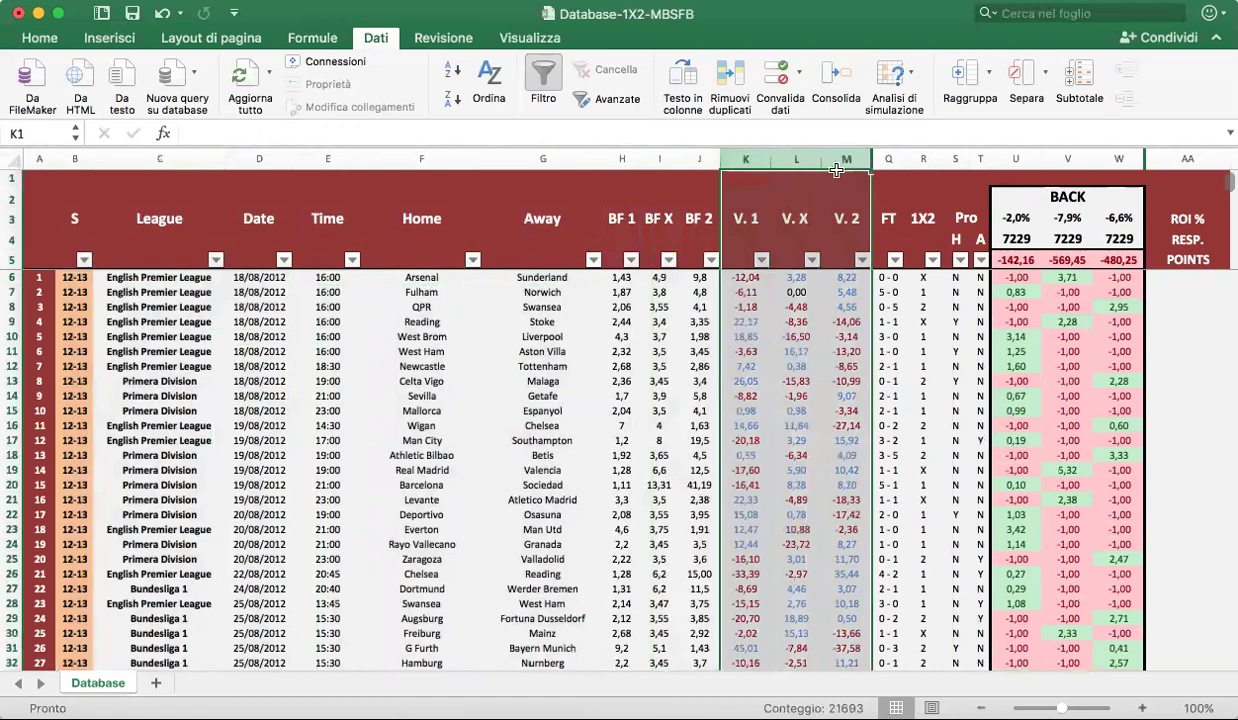
{"action": "left_click_drag", "start_coordinate": [1024, 163], "coordinate": [1099, 160]}
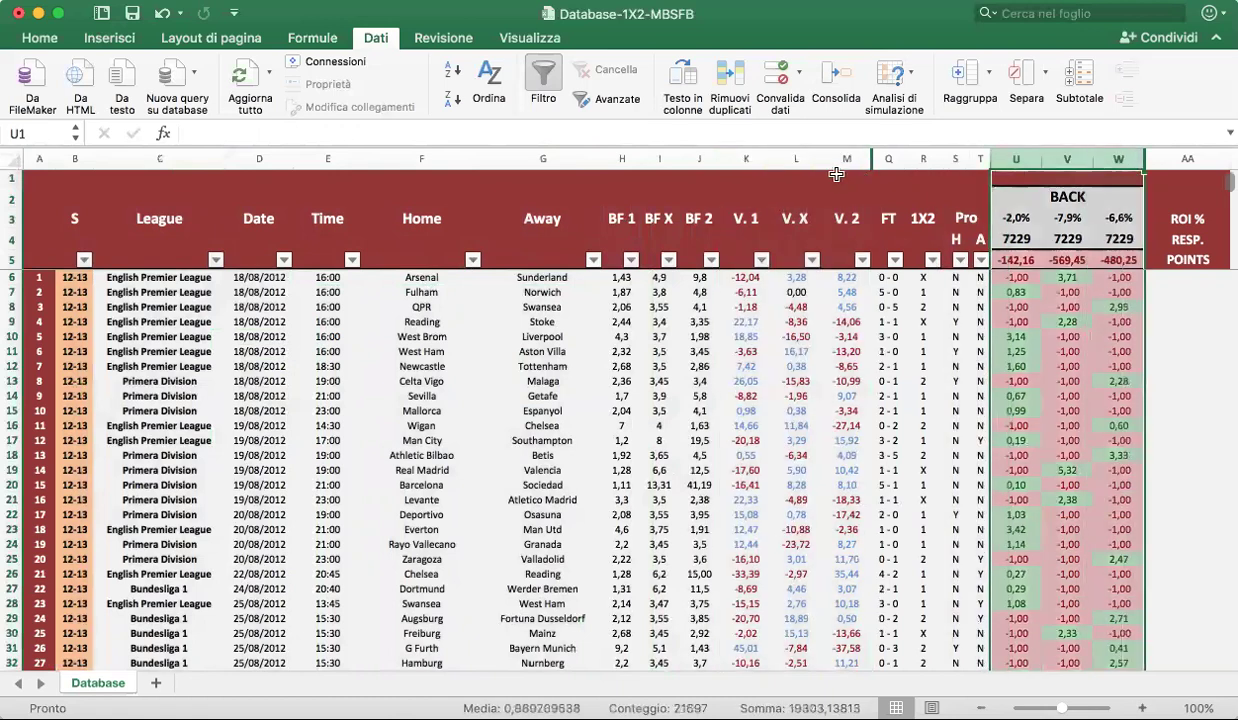
{"action": "left_click_drag", "start_coordinate": [757, 163], "coordinate": [845, 163]}
{"action": "left_click_drag", "start_coordinate": [1016, 163], "coordinate": [1118, 168]}
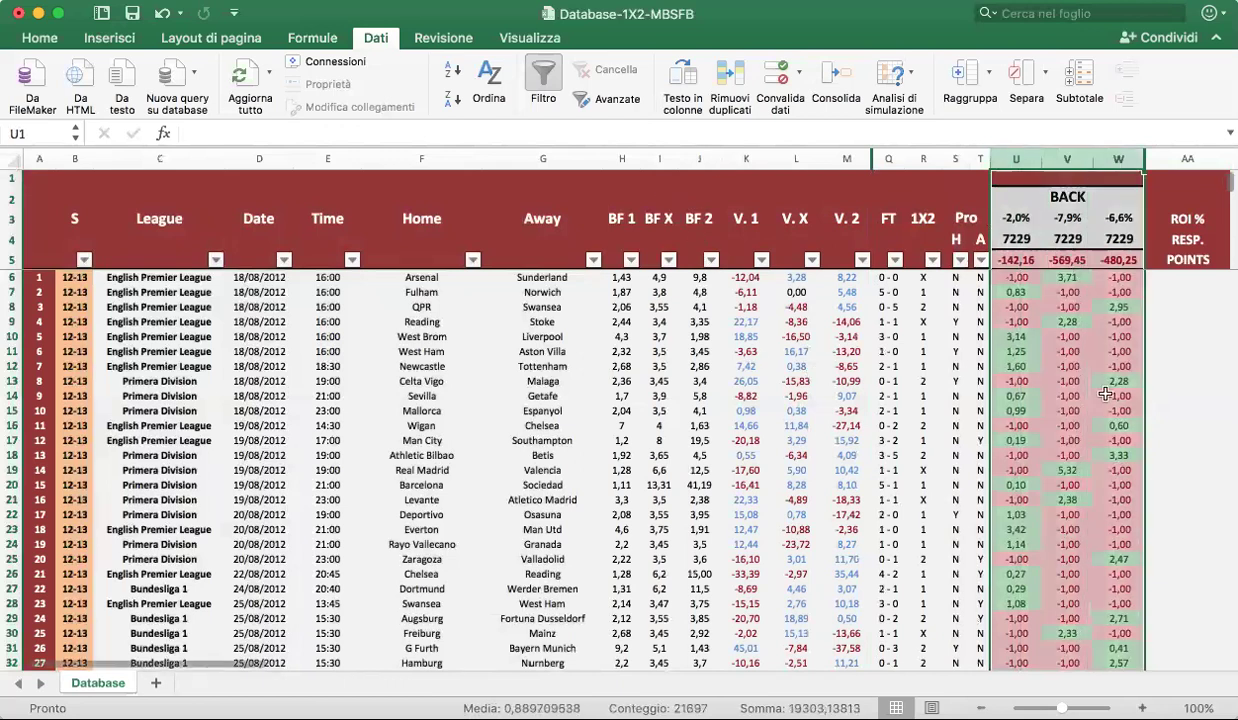
- Examine the BF 1, BF X, BF 2 and V. columns, checking the first match's BF 1 and V. 1 values
{"action": "left_click_drag", "start_coordinate": [626, 162], "coordinate": [700, 166]}
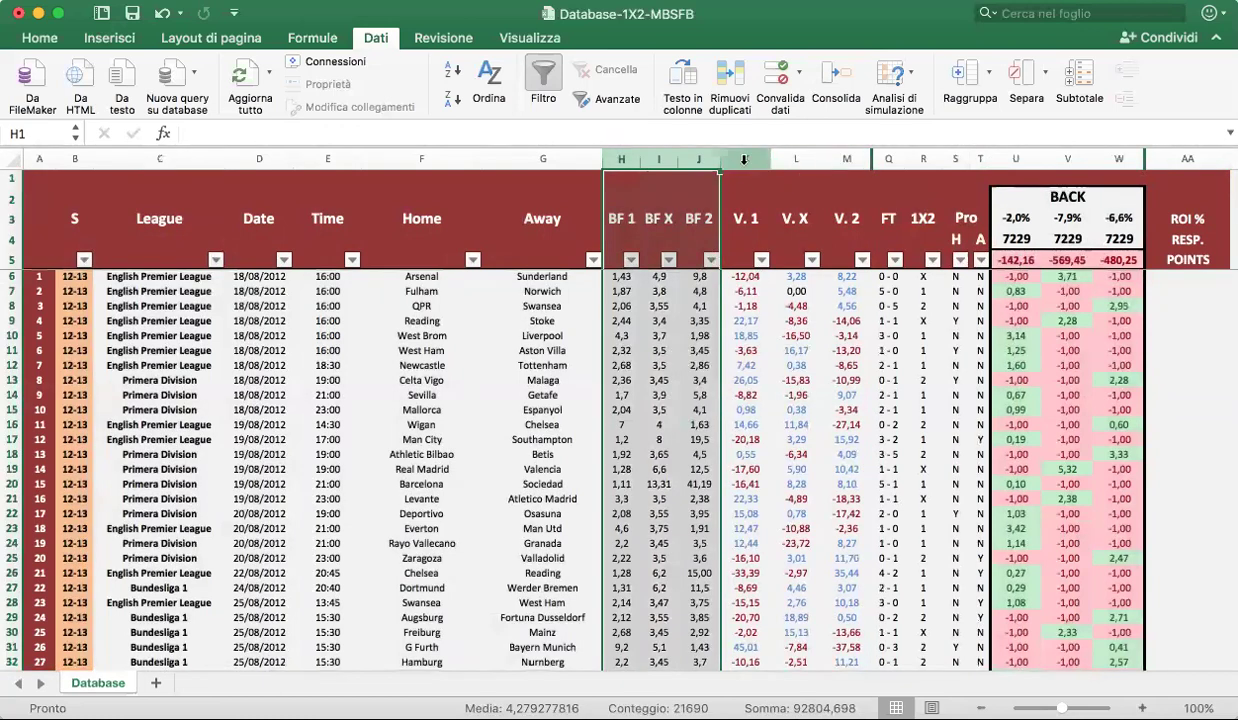
{"action": "left_click_drag", "start_coordinate": [744, 160], "coordinate": [835, 158]}
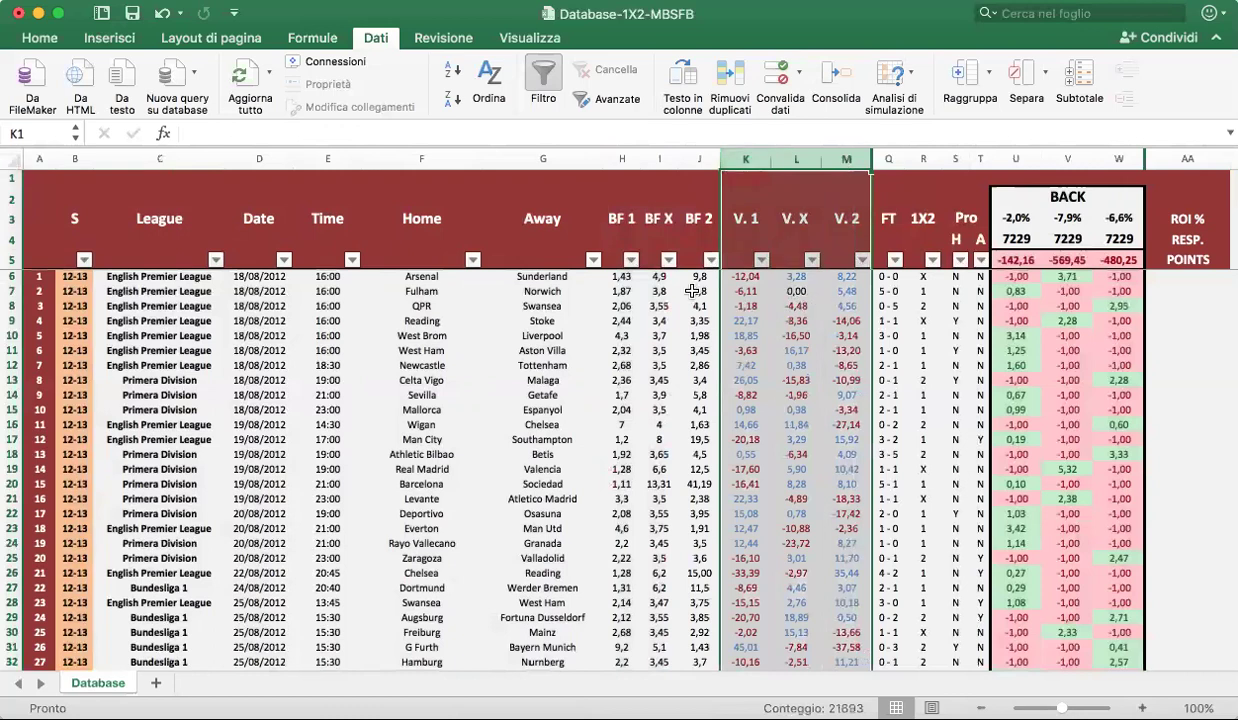
{"action": "left_click", "coordinate": [620, 292]}
{"action": "left_click", "coordinate": [618, 279]}
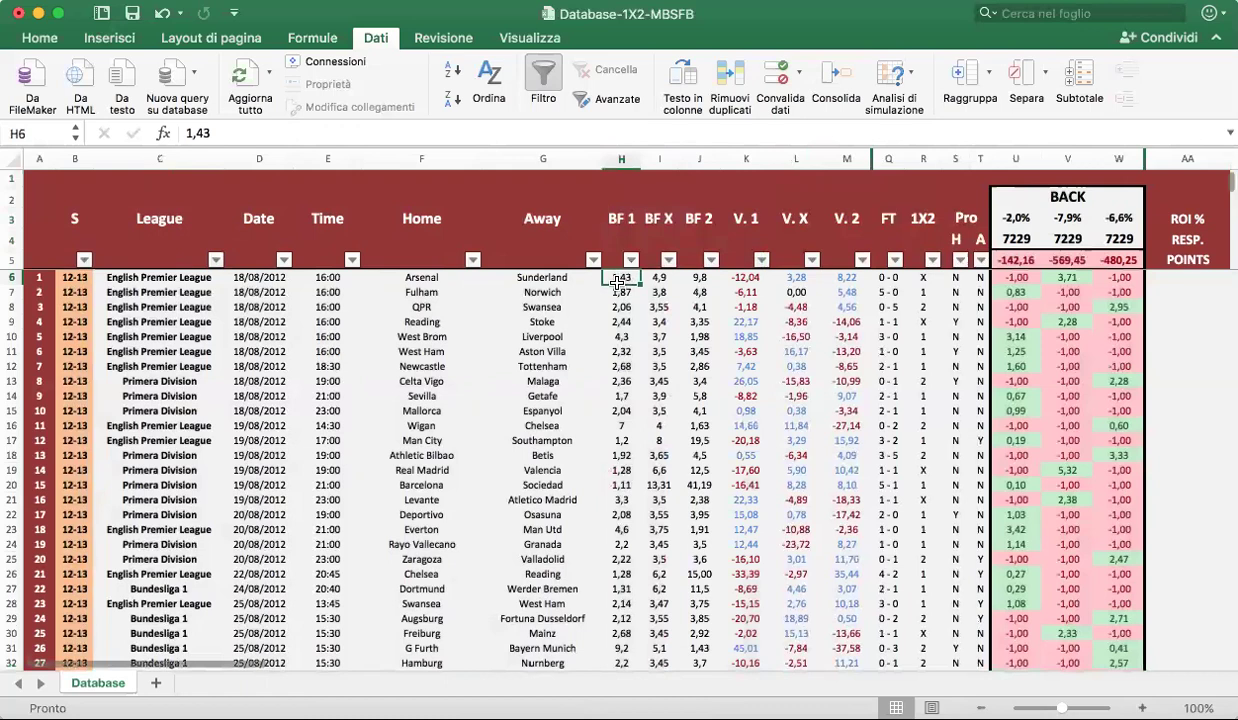
{"action": "left_click", "coordinate": [743, 280]}
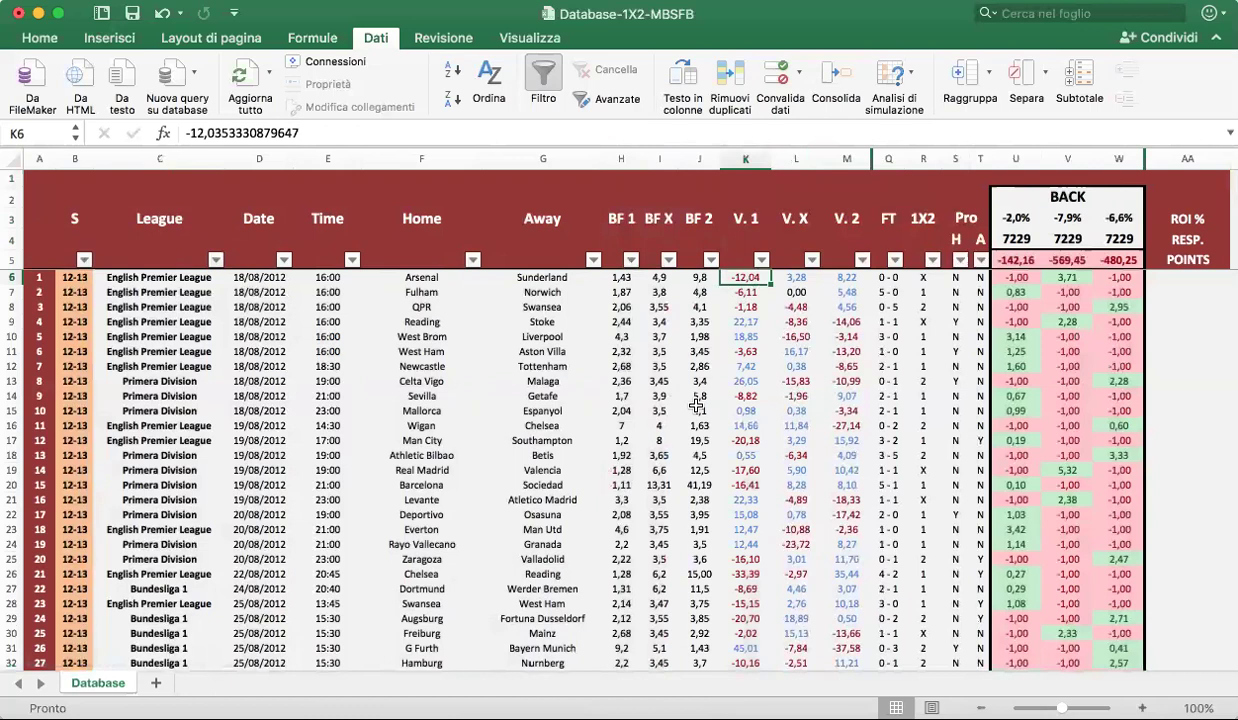
- Review the FT, 1X2 and Pro H columns, inspecting the Pro H flags in rows 6 and 11
{"action": "left_click", "coordinate": [890, 162]}
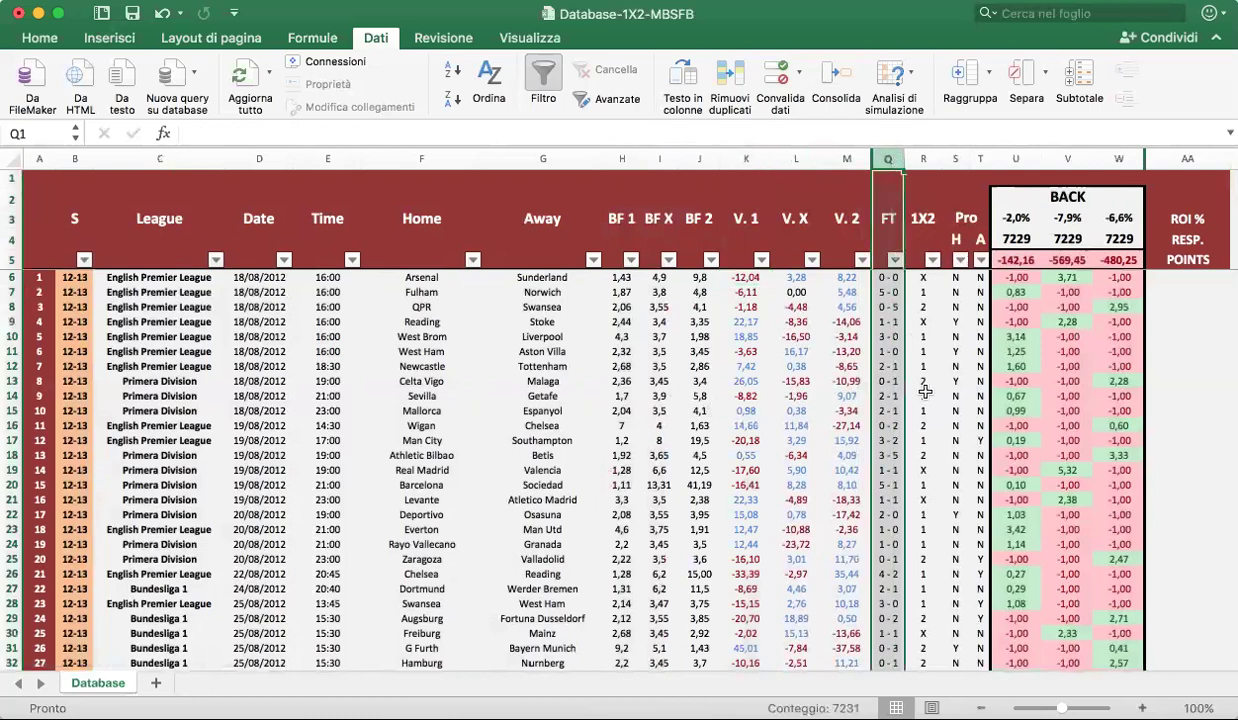
{"action": "left_click", "coordinate": [922, 160]}
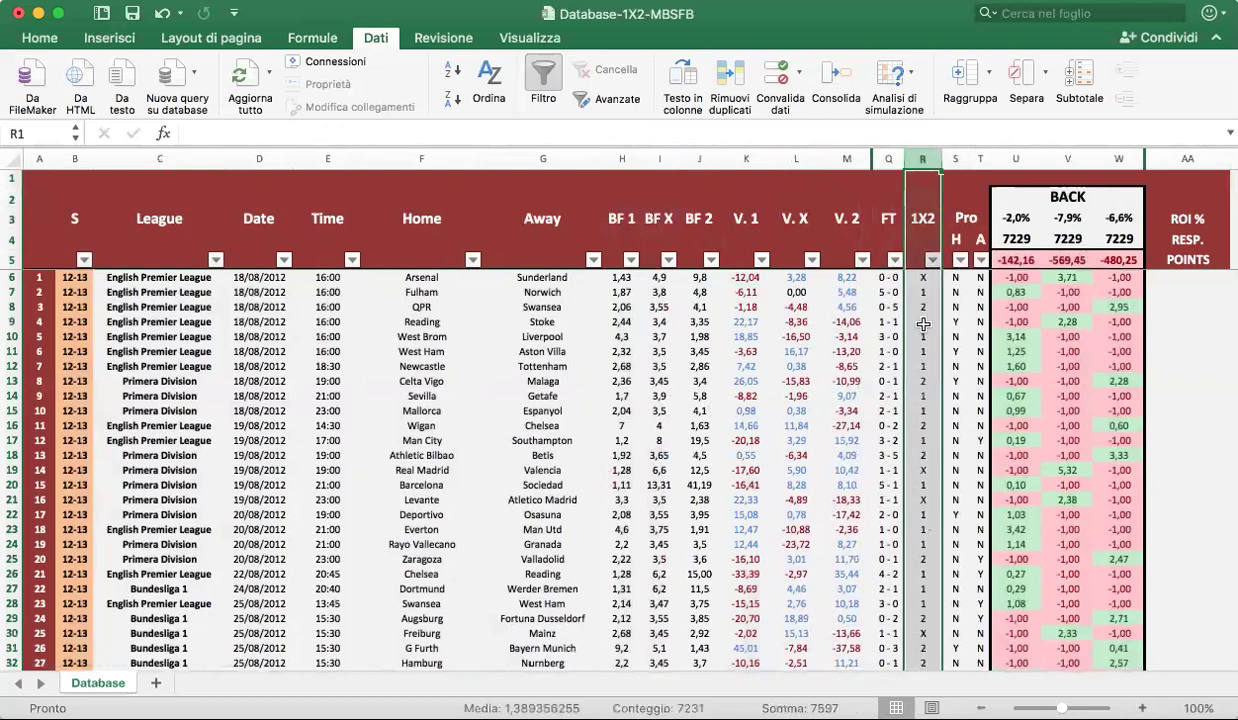
{"action": "left_click", "coordinate": [956, 160]}
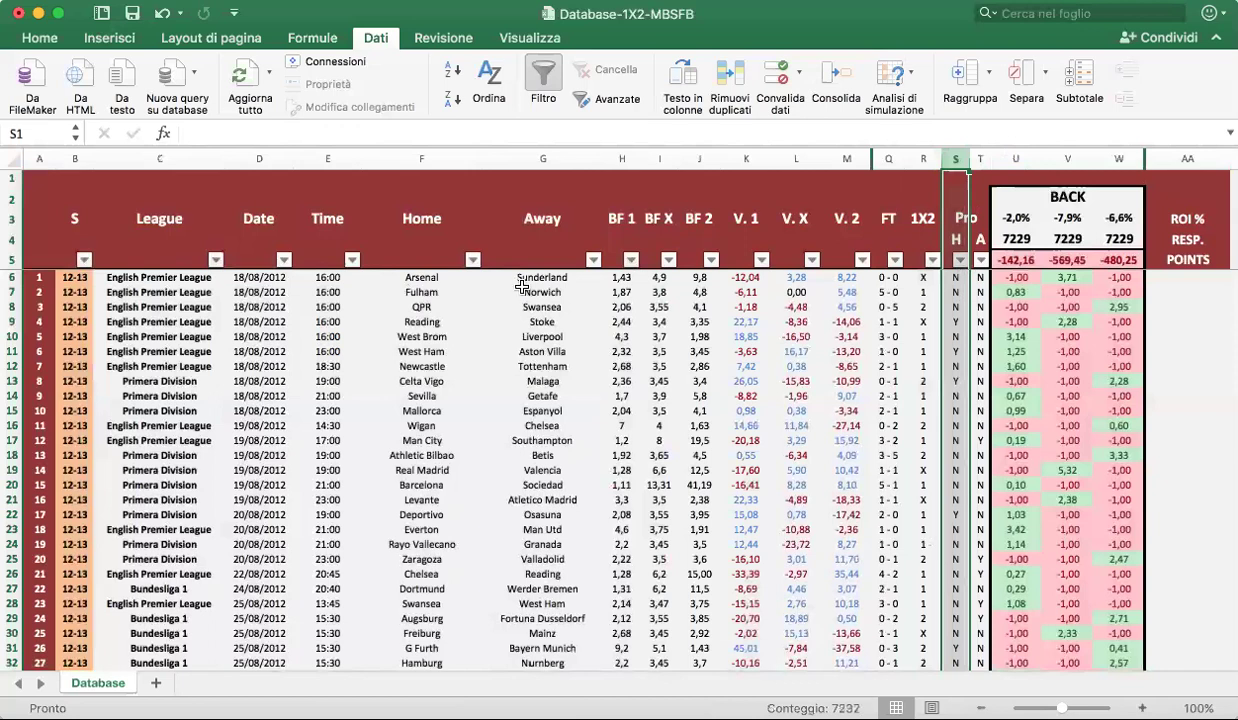
{"action": "left_click", "coordinate": [955, 277]}
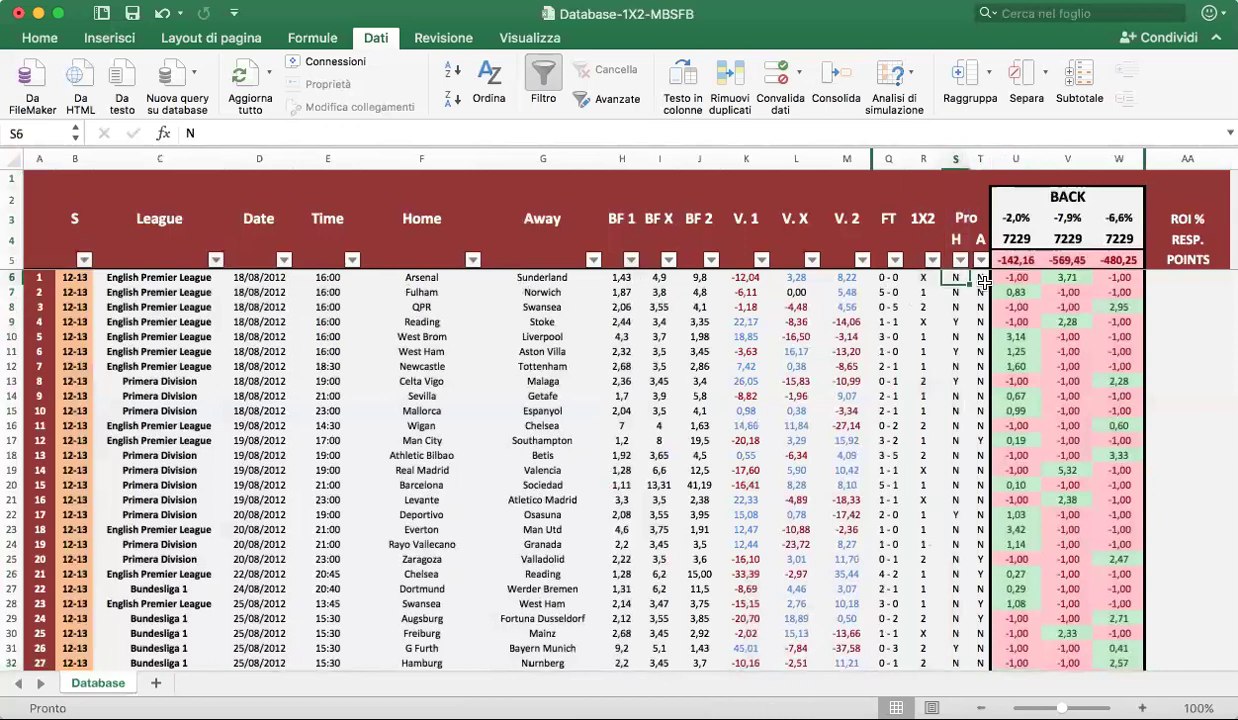
{"action": "left_click", "coordinate": [946, 351]}
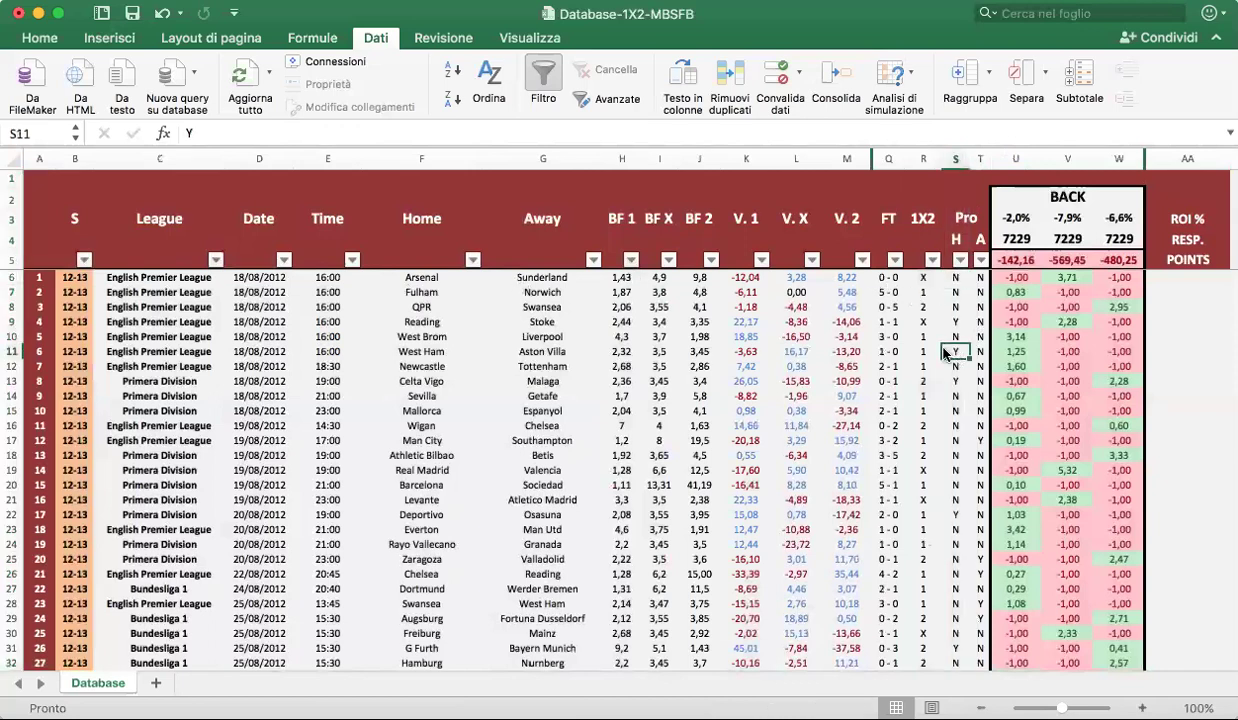
- Examine the BACK columns U to W, the formula in V12, and the ROI % and RESP. summary labels
{"action": "left_click_drag", "start_coordinate": [1014, 160], "coordinate": [1104, 165]}
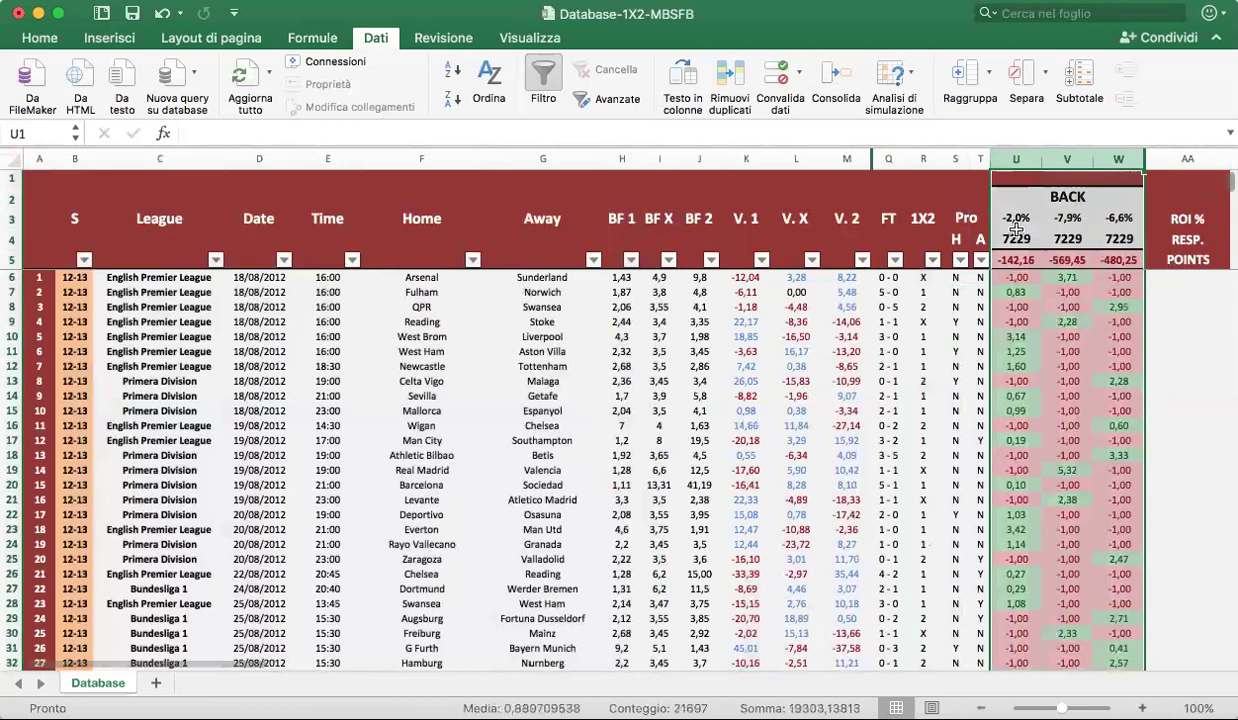
{"action": "left_click", "coordinate": [1065, 366]}
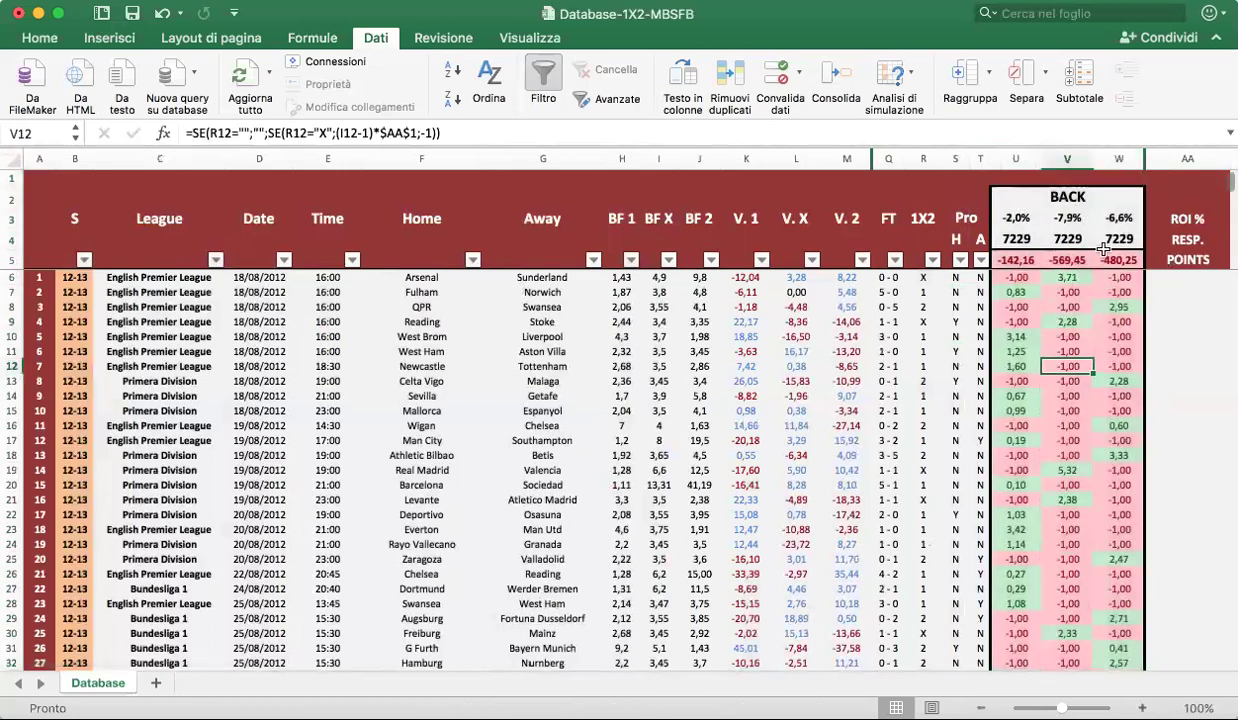
{"action": "left_click", "coordinate": [1187, 221]}
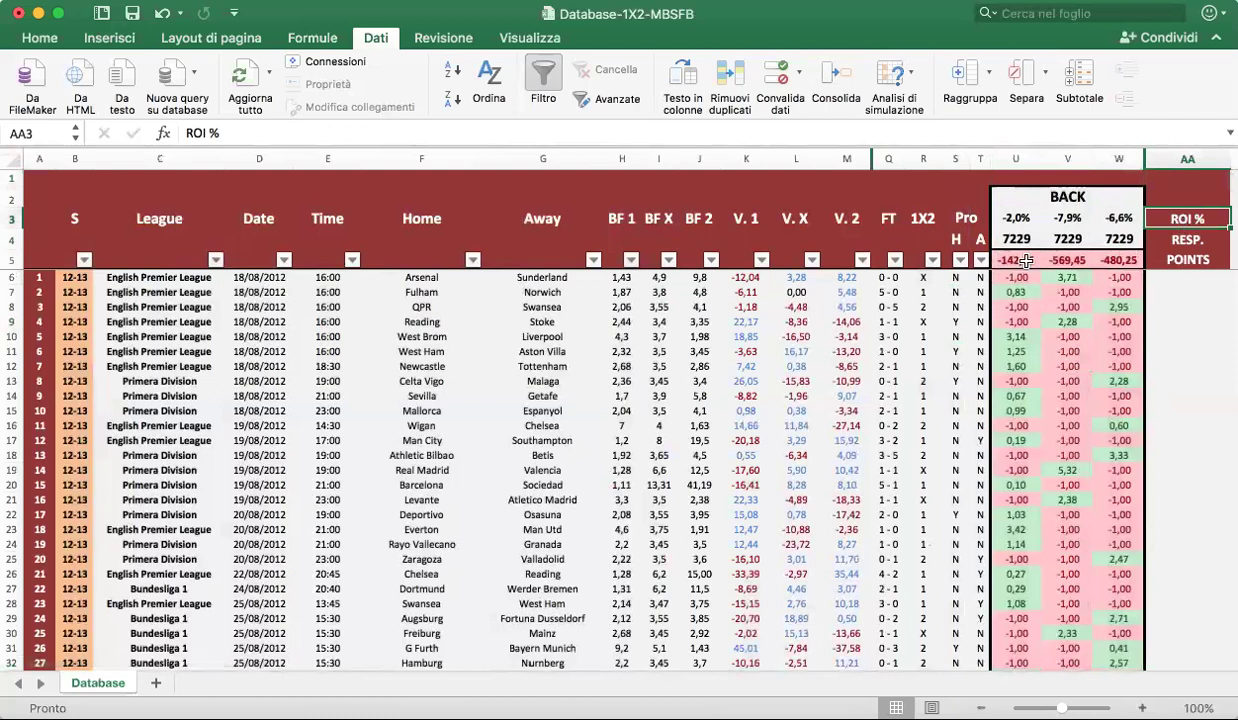
{"action": "left_click", "coordinate": [1189, 238]}
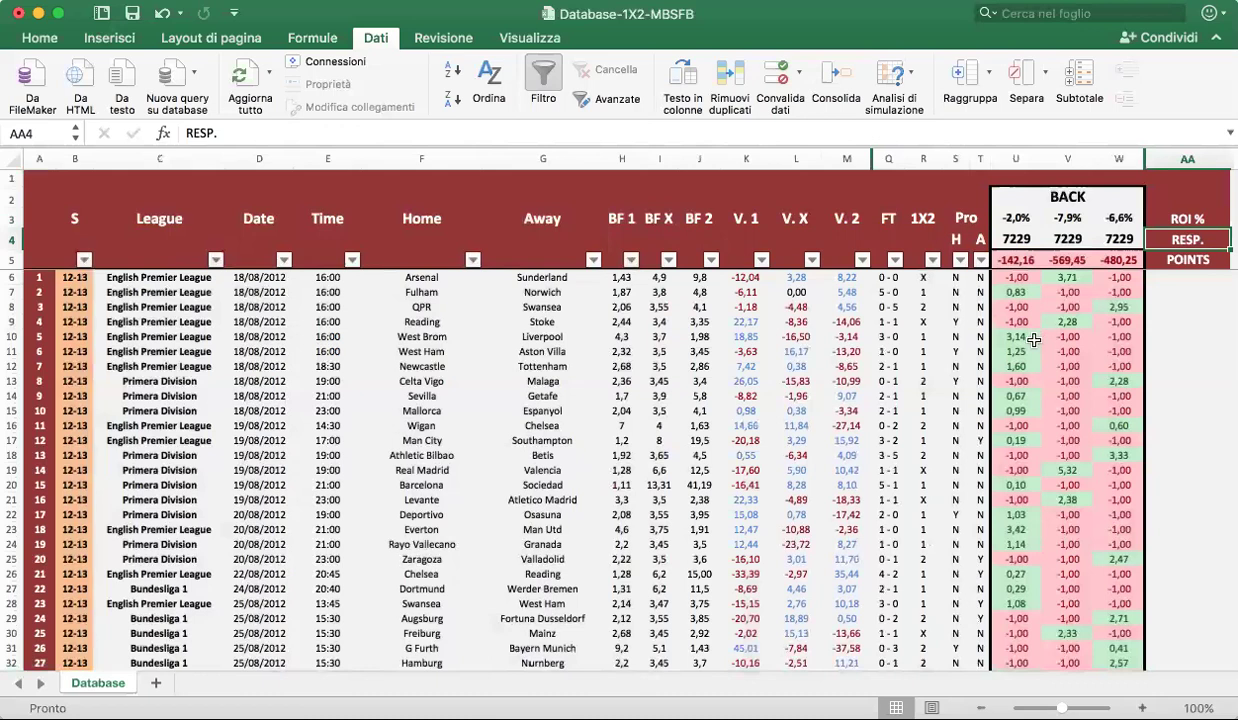
{"action": "scroll", "coordinate": [1015, 302], "scroll_direction": "down", "scroll_amount": 1}
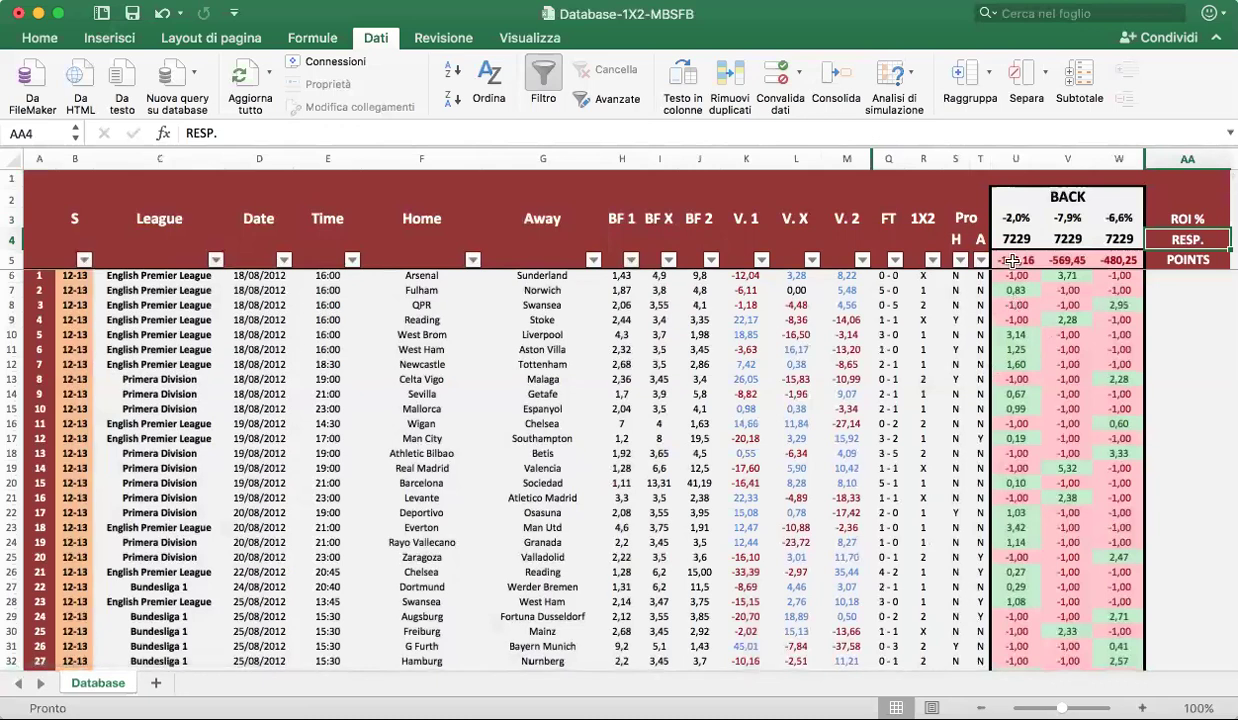
- Highlight the BF odds of the first three matches and inspect the response count formula in cell U4
{"action": "left_click_drag", "start_coordinate": [622, 276], "coordinate": [699, 277]}
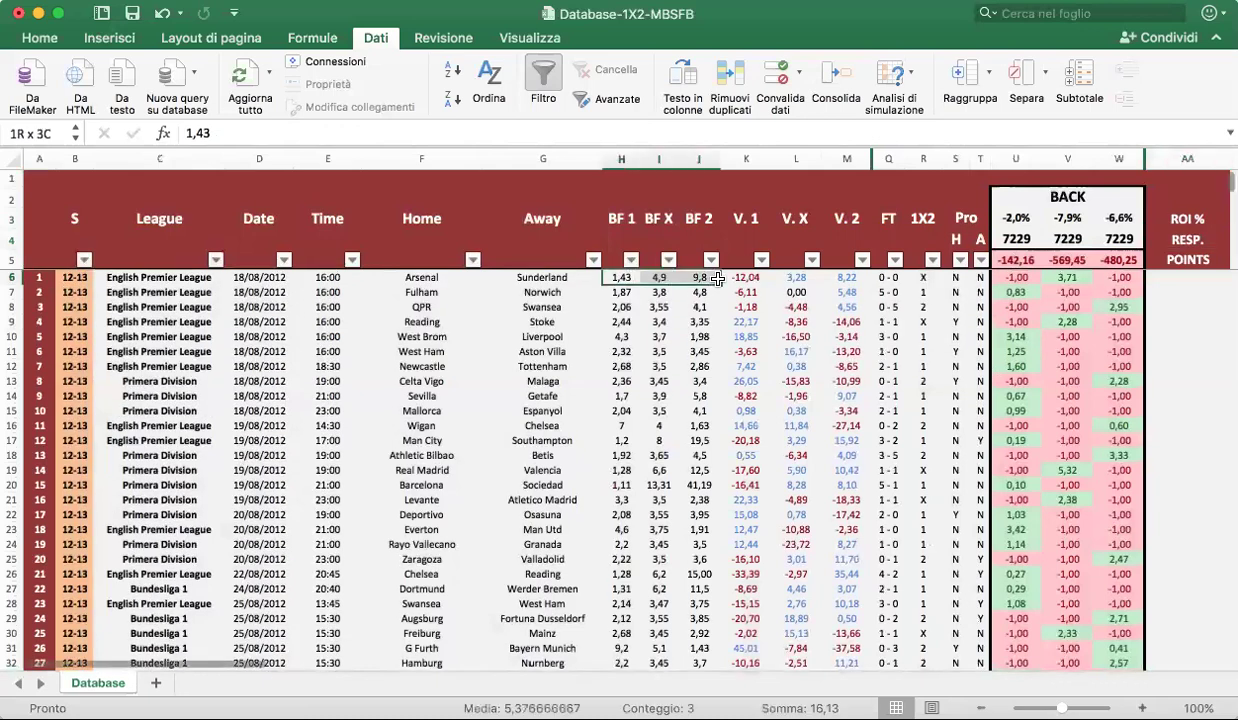
{"action": "left_click", "coordinate": [659, 321]}
{"action": "left_click_drag", "start_coordinate": [622, 277], "coordinate": [699, 307]}
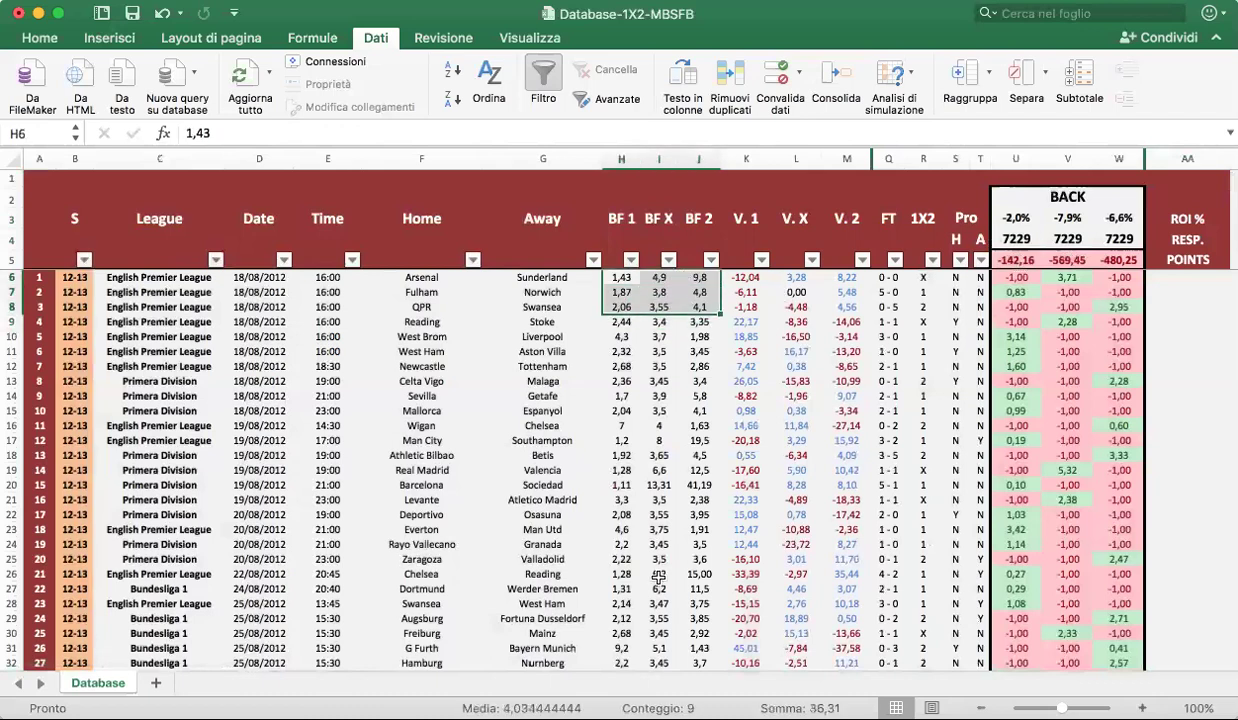
{"action": "left_click", "coordinate": [1018, 237]}
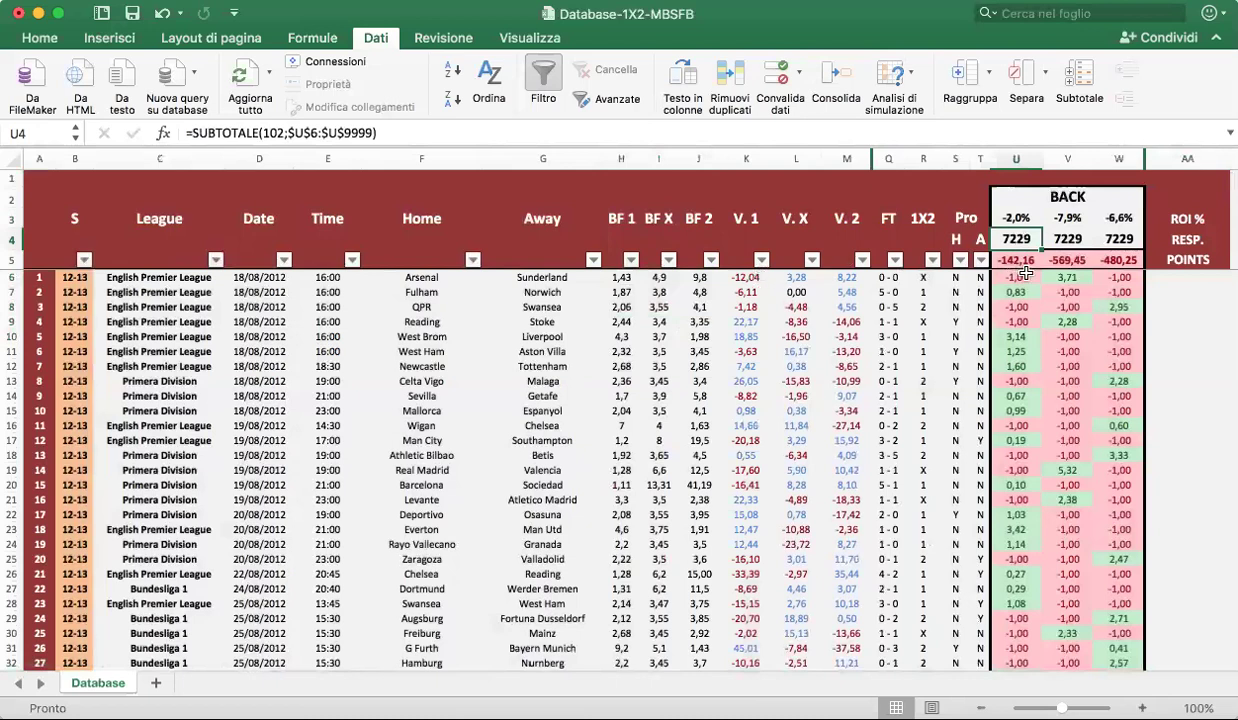
- Inspect individual home-win BACK results in column U, including cells U20, U6 and U7
{"action": "left_click", "coordinate": [1016, 279]}
{"action": "left_click_drag", "start_coordinate": [1026, 338], "coordinate": [975, 456]}
{"action": "left_click", "coordinate": [1015, 485]}
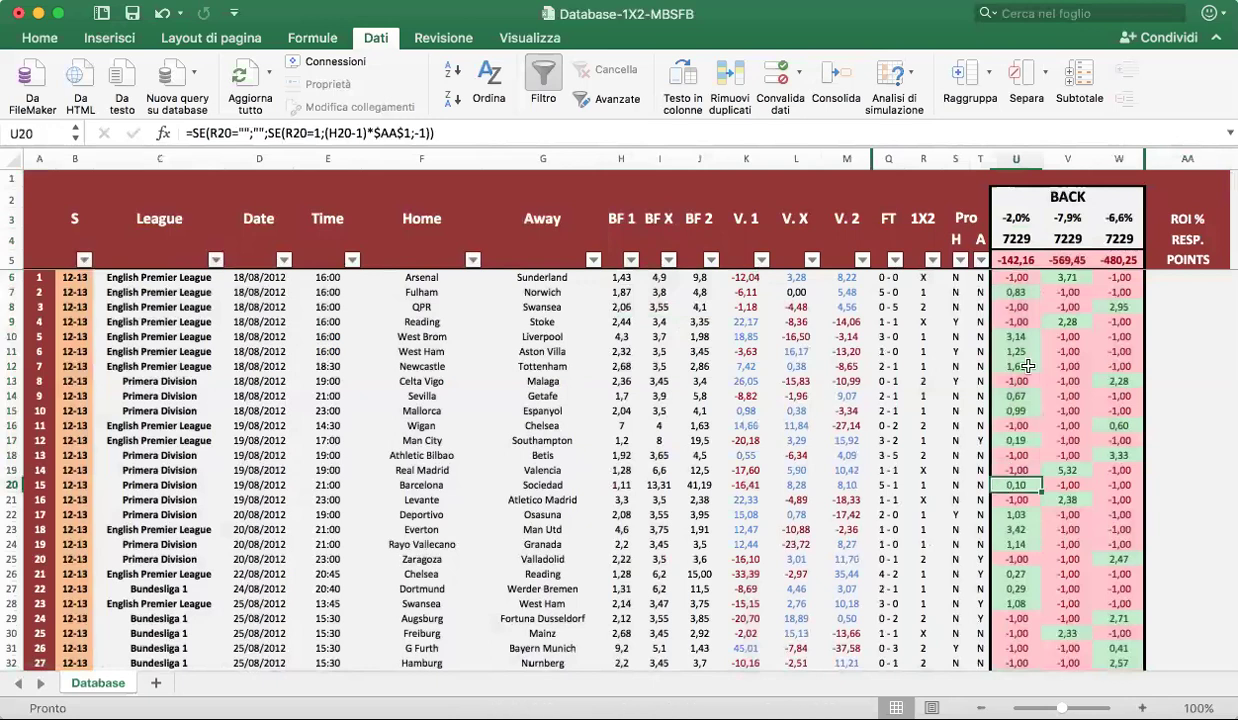
{"action": "left_click", "coordinate": [1018, 277]}
{"action": "key", "text": "Down"}
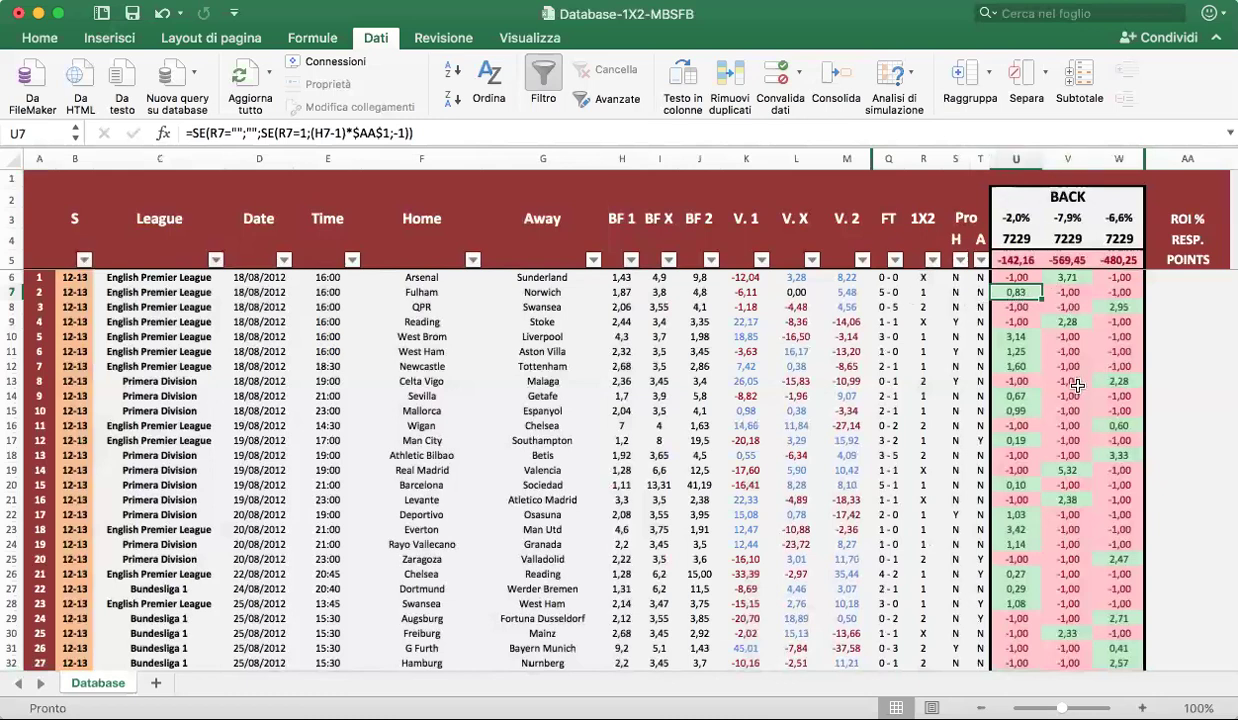
- Check the draw BACK results in V9 and V10 and the points totals in U5:W5
{"action": "left_click", "coordinate": [1079, 325]}
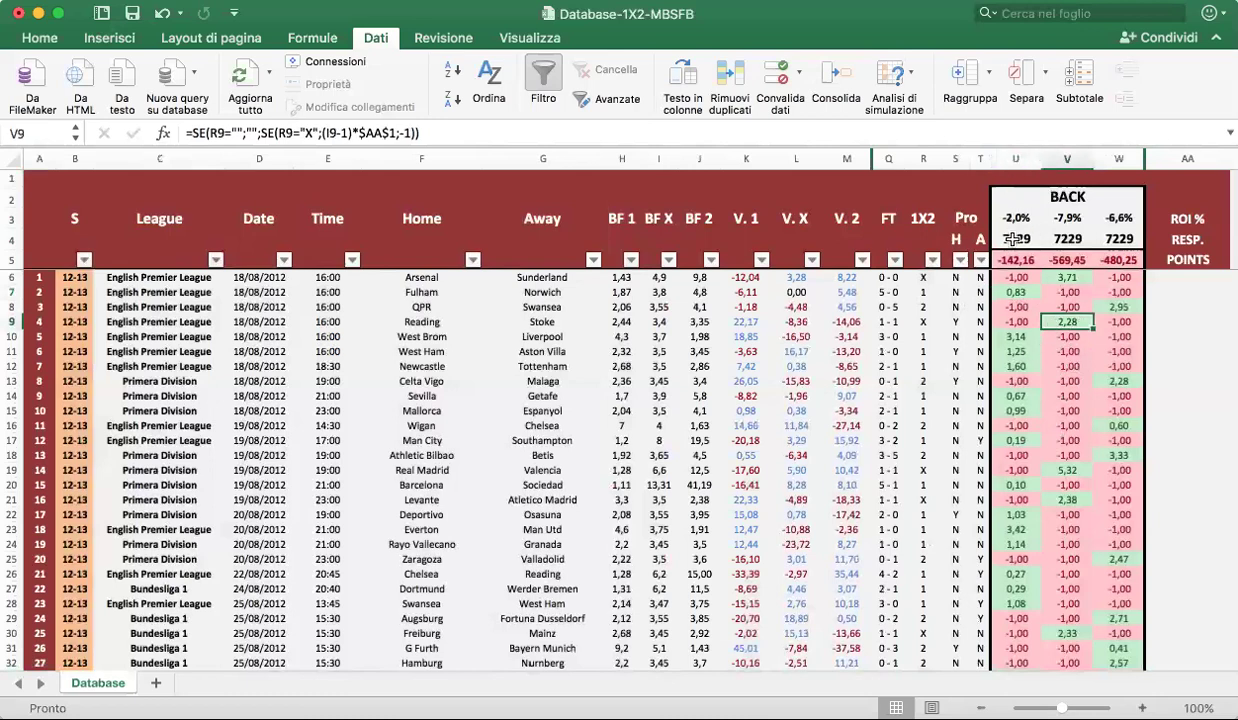
{"action": "left_click_drag", "start_coordinate": [1007, 262], "coordinate": [1139, 257]}
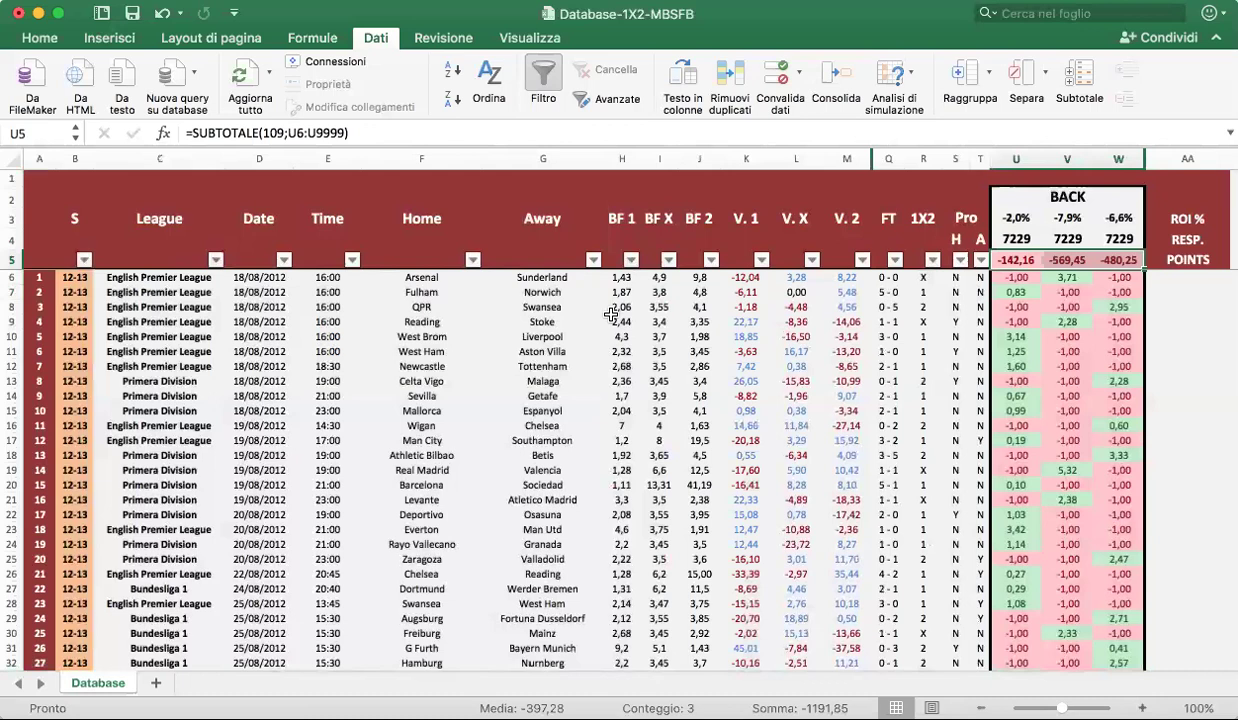
{"action": "left_click", "coordinate": [1045, 337]}
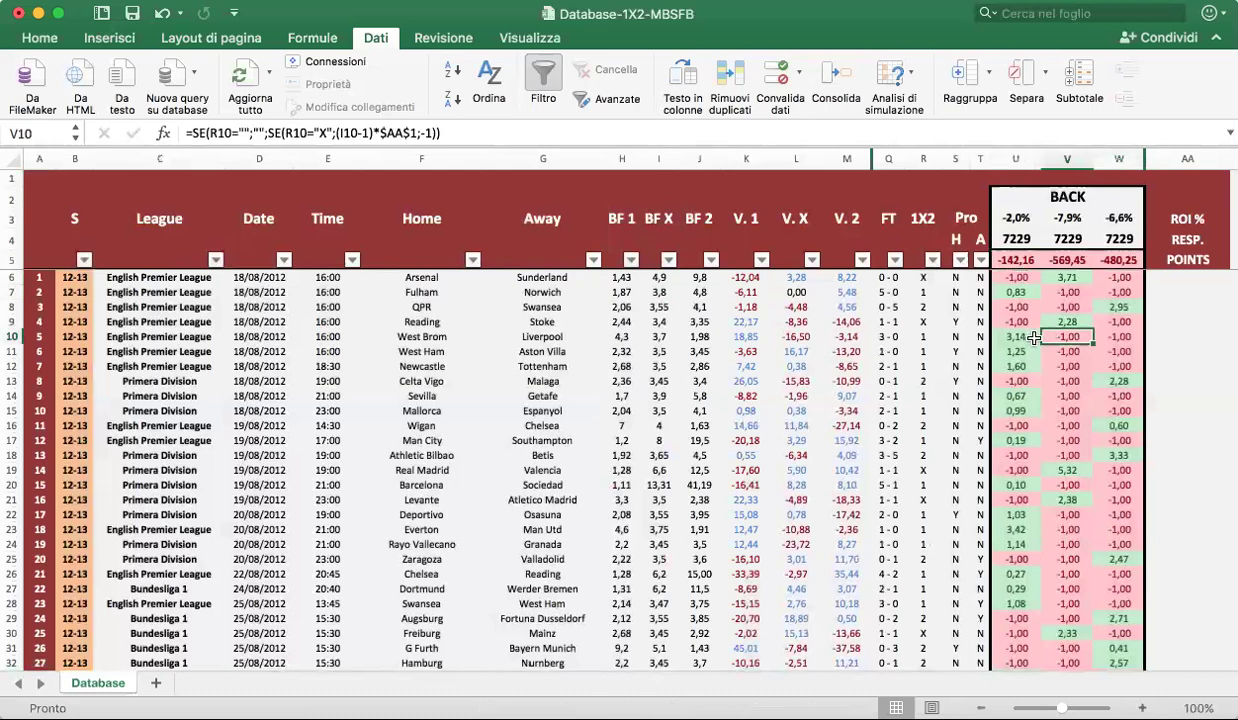
- Examine the home-win BACK column U and the SUBTOTALE points formulas in cells U5 and V5
{"action": "left_click", "coordinate": [1016, 163]}
{"action": "left_click", "coordinate": [1066, 366]}
{"action": "left_click", "coordinate": [1010, 165]}
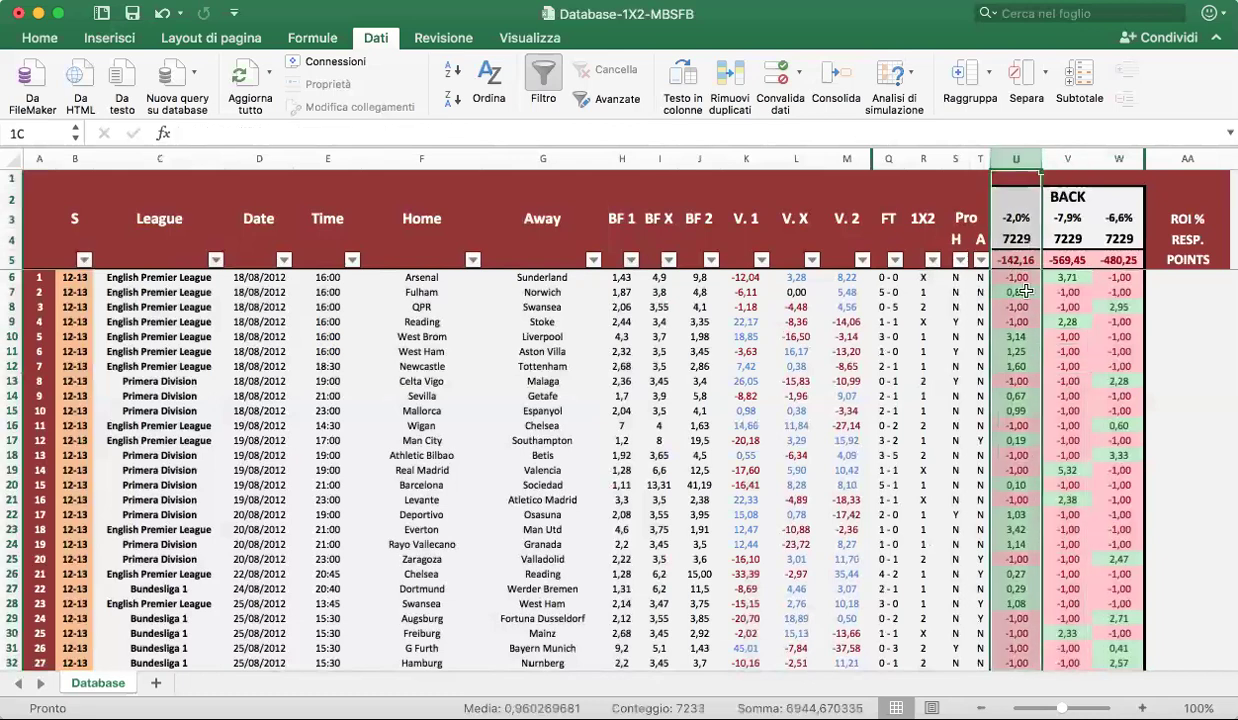
{"action": "left_click", "coordinate": [1066, 351]}
{"action": "left_click", "coordinate": [1024, 259]}
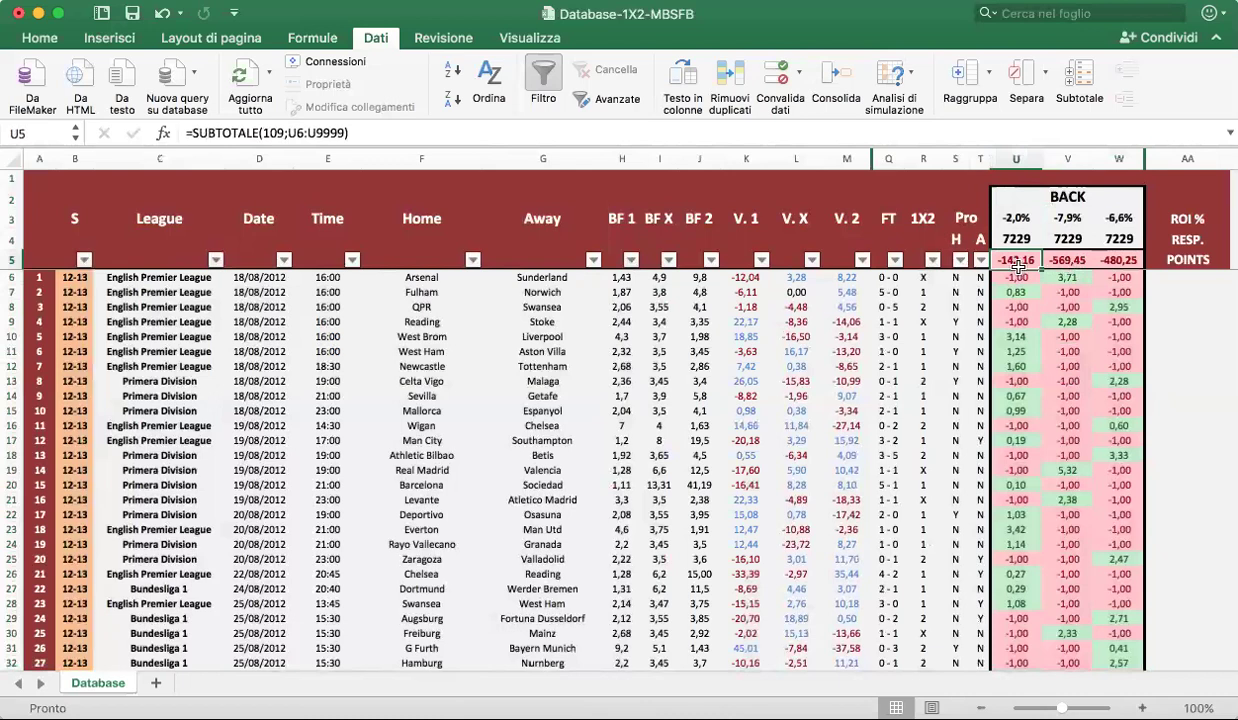
{"action": "left_click", "coordinate": [1072, 262]}
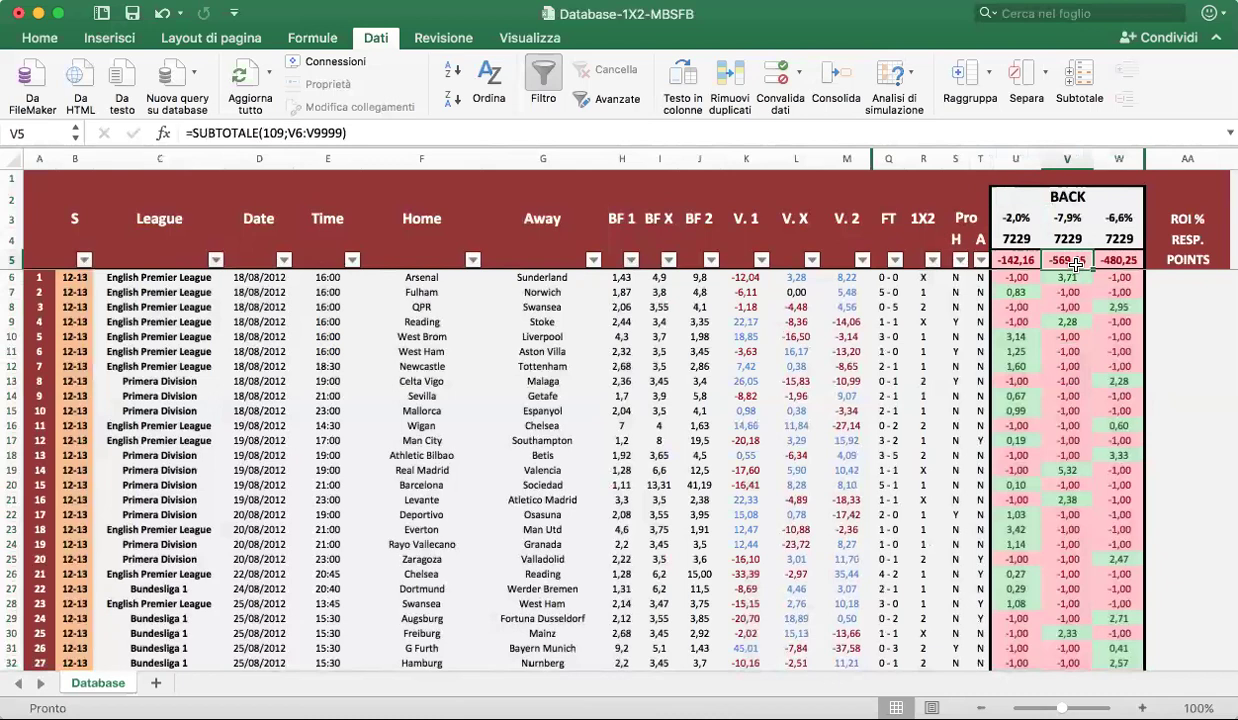
{"action": "left_click", "coordinate": [1010, 260]}
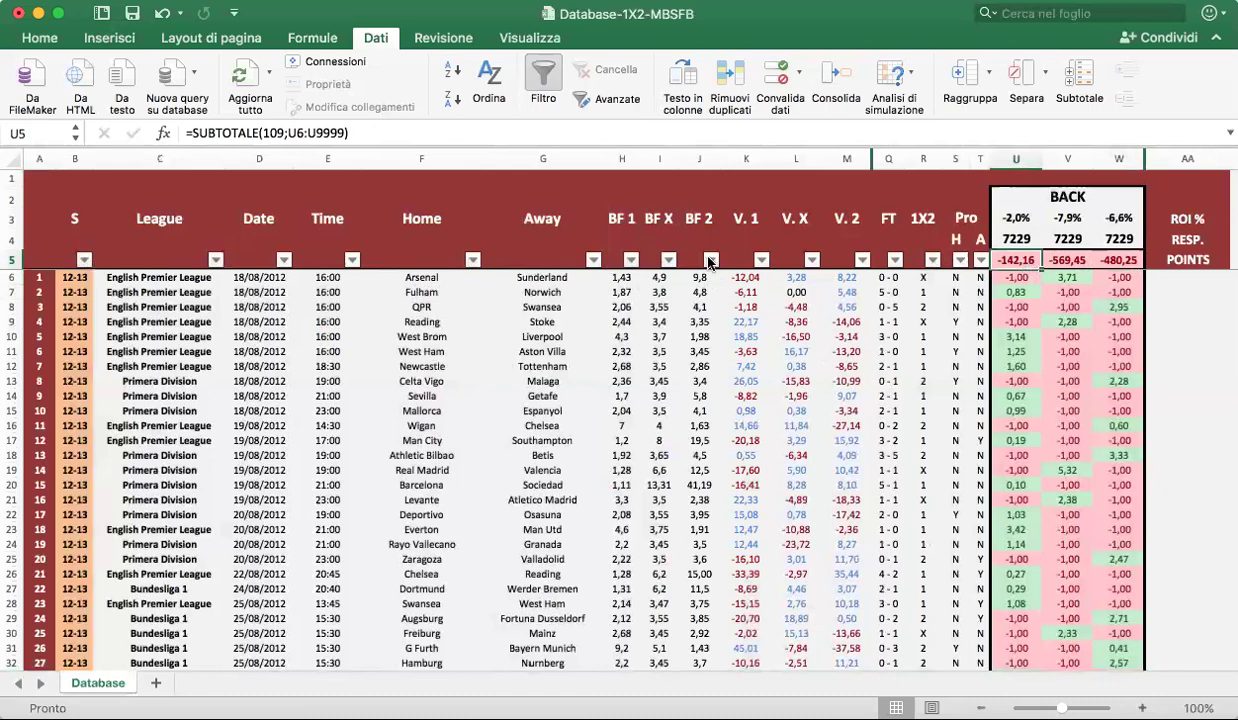
- Try filtering the 1X2 column to result 1 only, and restore all results
{"action": "left_click", "coordinate": [932, 260]}
{"action": "left_click", "coordinate": [987, 497]}
{"action": "left_click", "coordinate": [989, 517]}
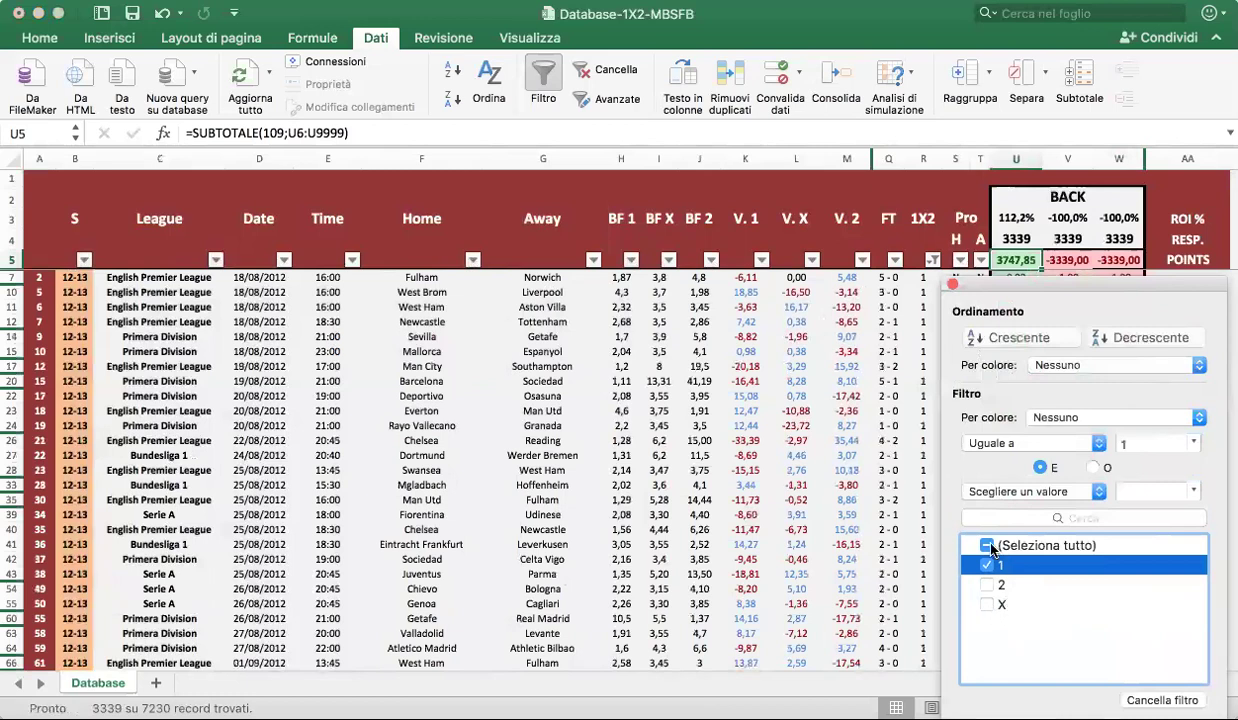
{"action": "left_click", "coordinate": [989, 545]}
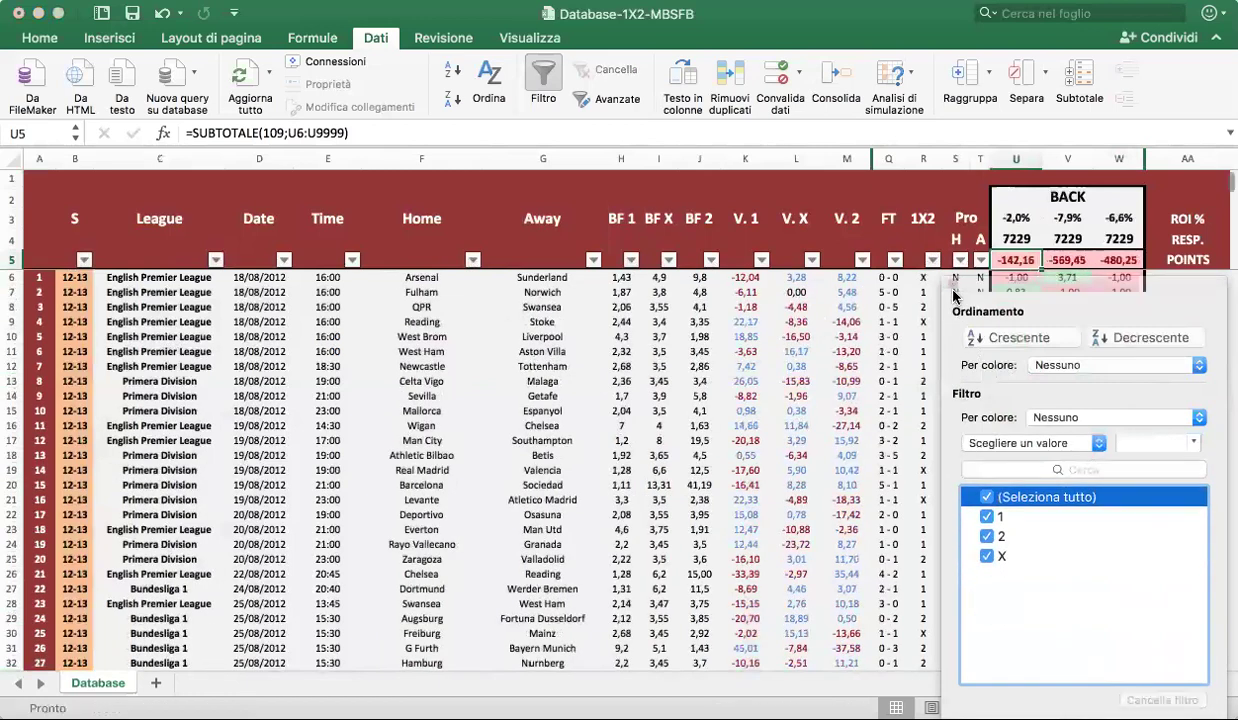
{"action": "left_click", "coordinate": [573, 253]}
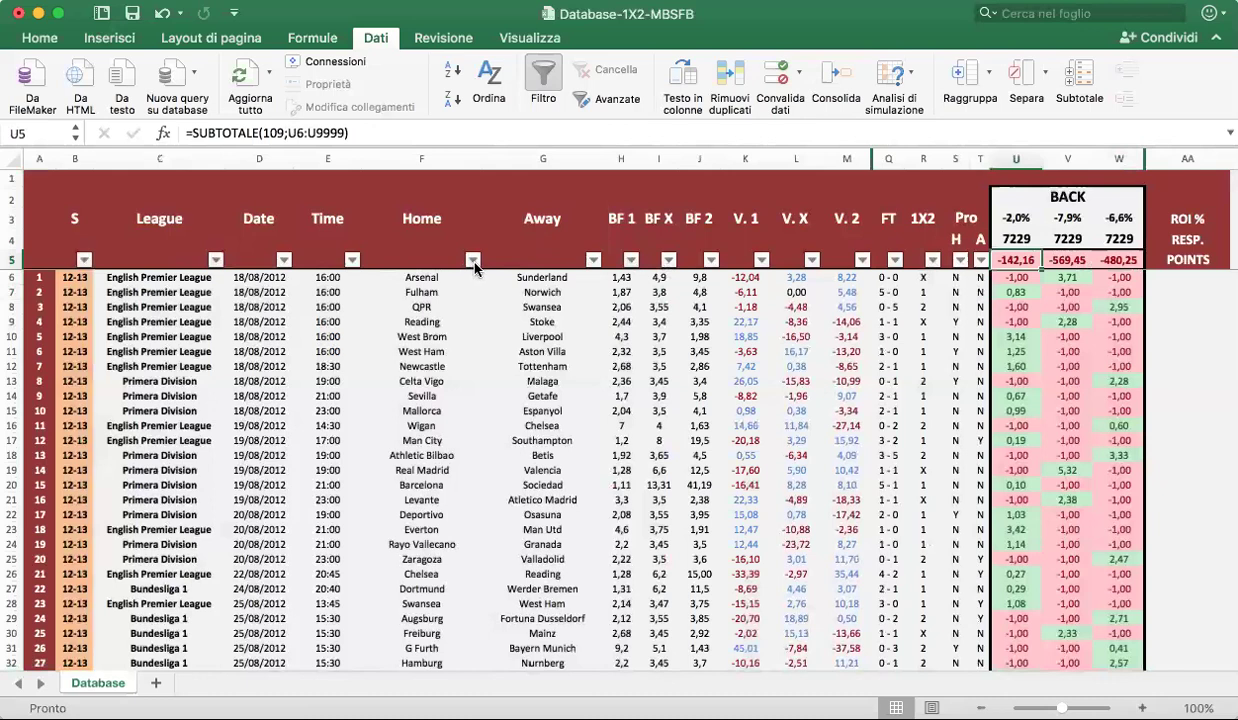
- Try filtering the BF 1 odds to at most 2 and at most 1,5, and clear the filter
{"action": "left_click", "coordinate": [631, 260]}
{"action": "left_click", "coordinate": [716, 452]}
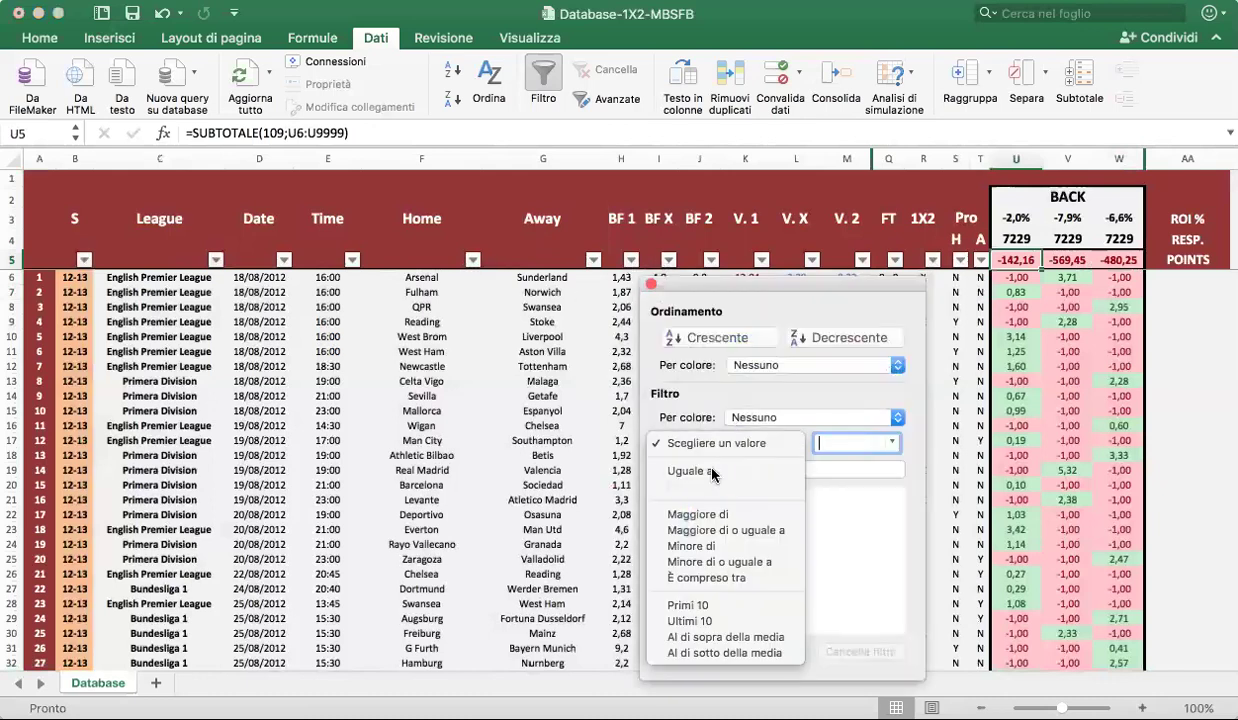
{"action": "left_click", "coordinate": [716, 558]}
{"action": "type", "text": "2"}
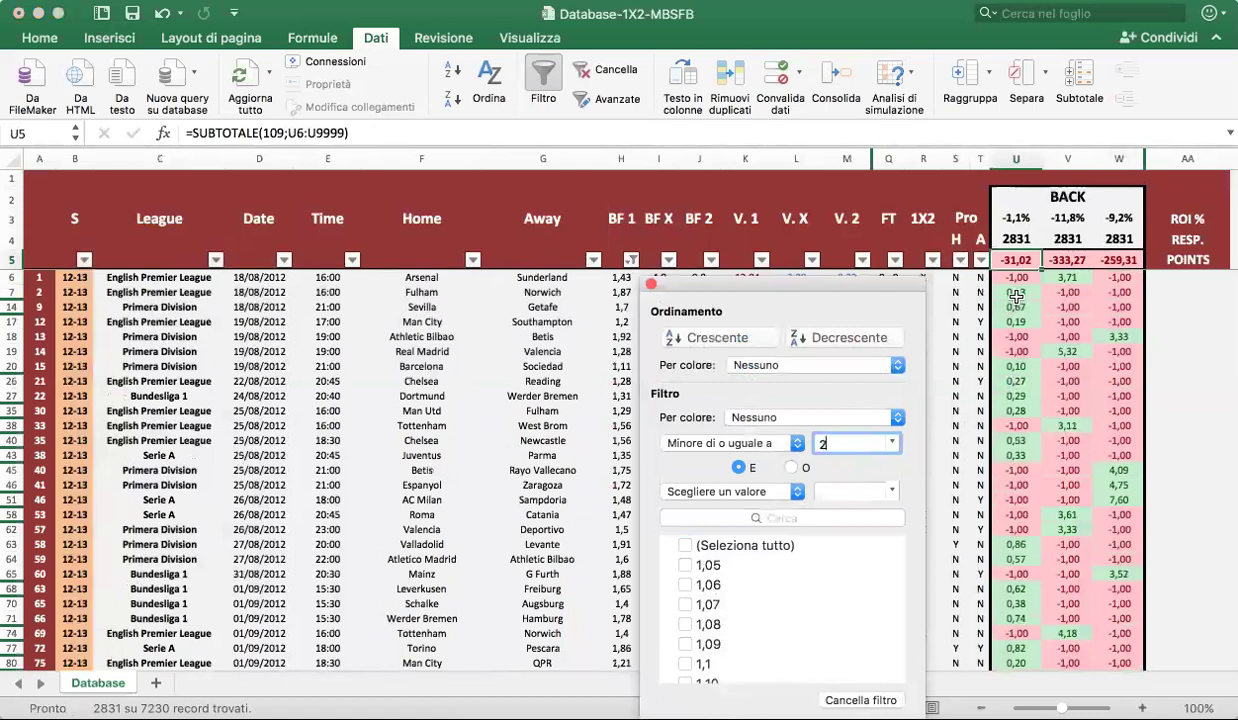
{"action": "key", "text": "BackSpace"}
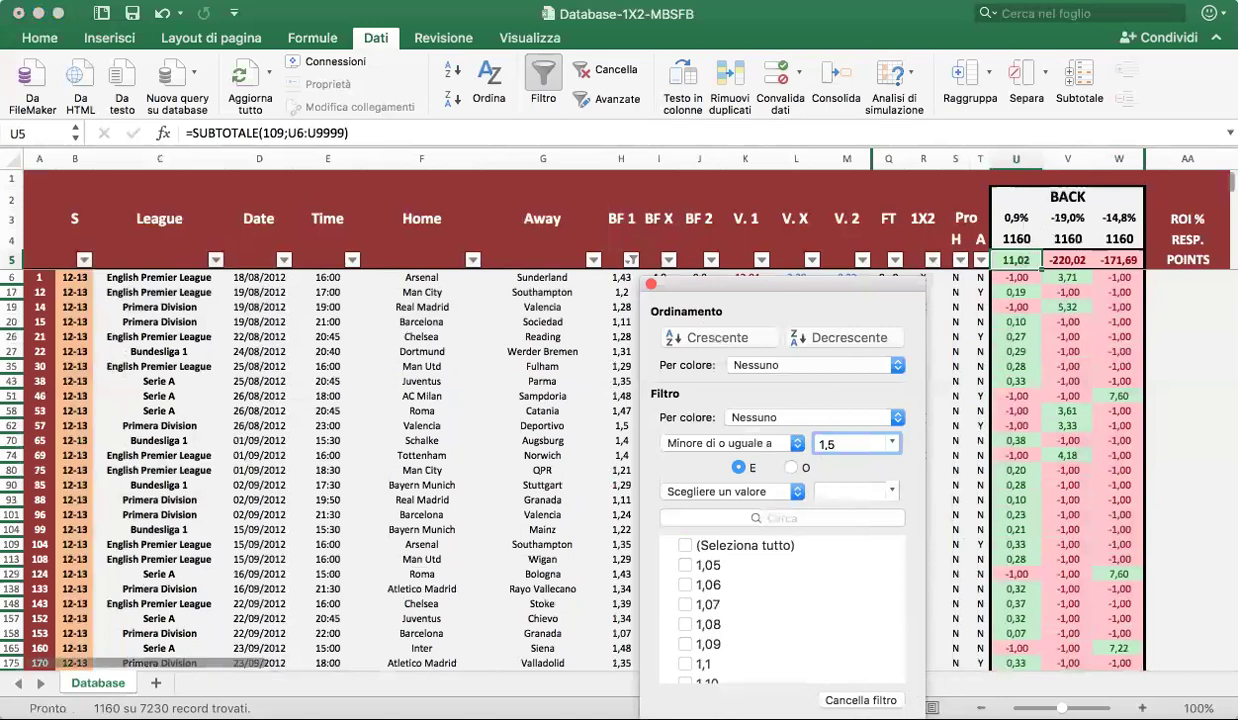
{"action": "left_click", "coordinate": [860, 700]}
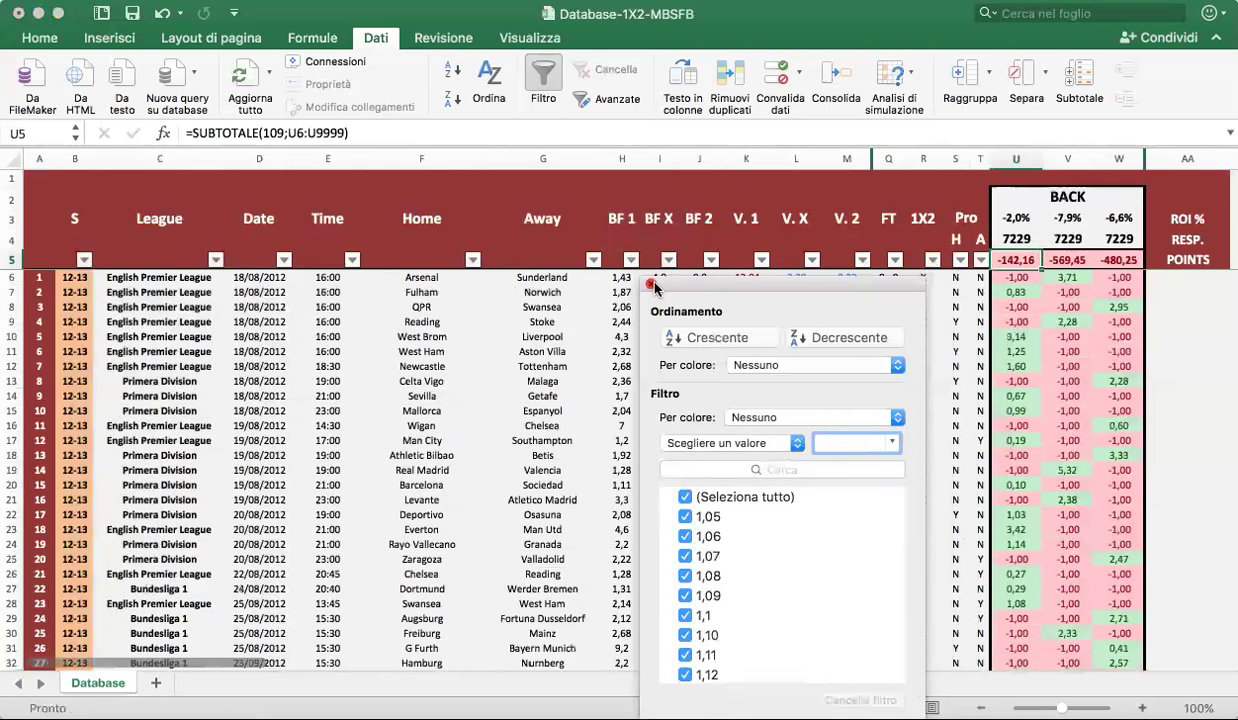
{"action": "left_click", "coordinate": [651, 284]}
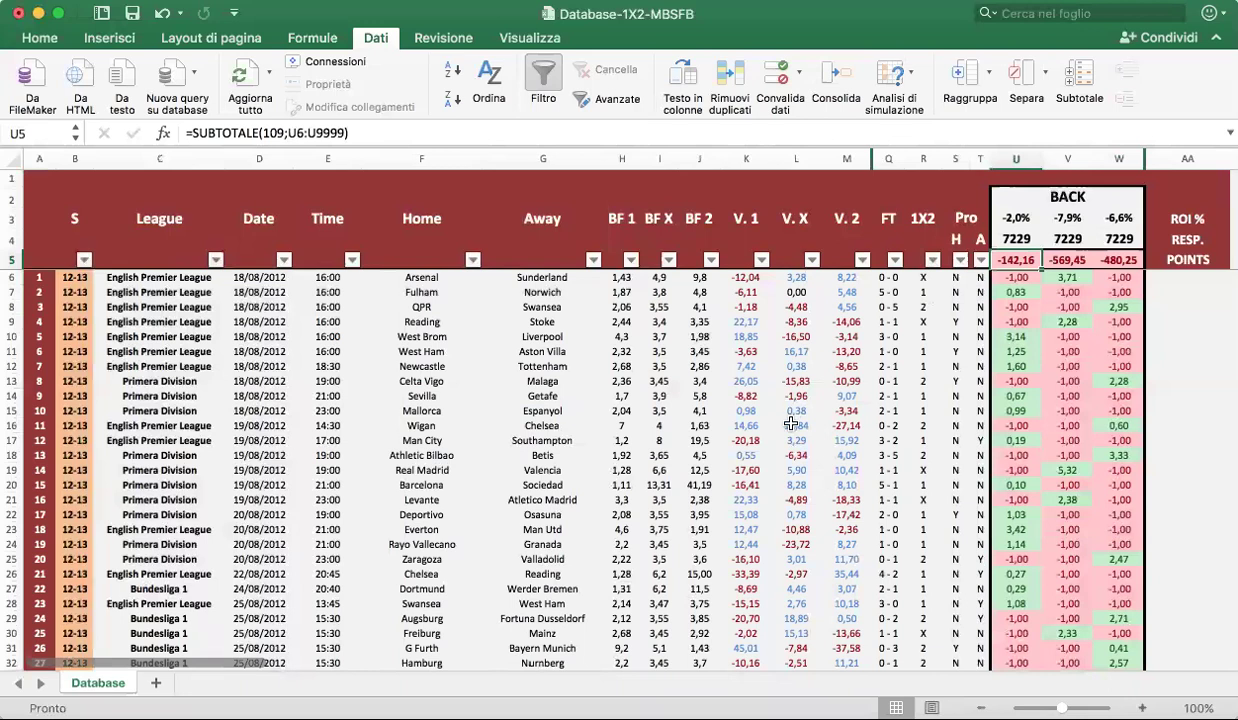
- Filter the Home column by "tott" to show only Tottenham's home matches, and look through them
{"action": "left_click", "coordinate": [472, 262]}
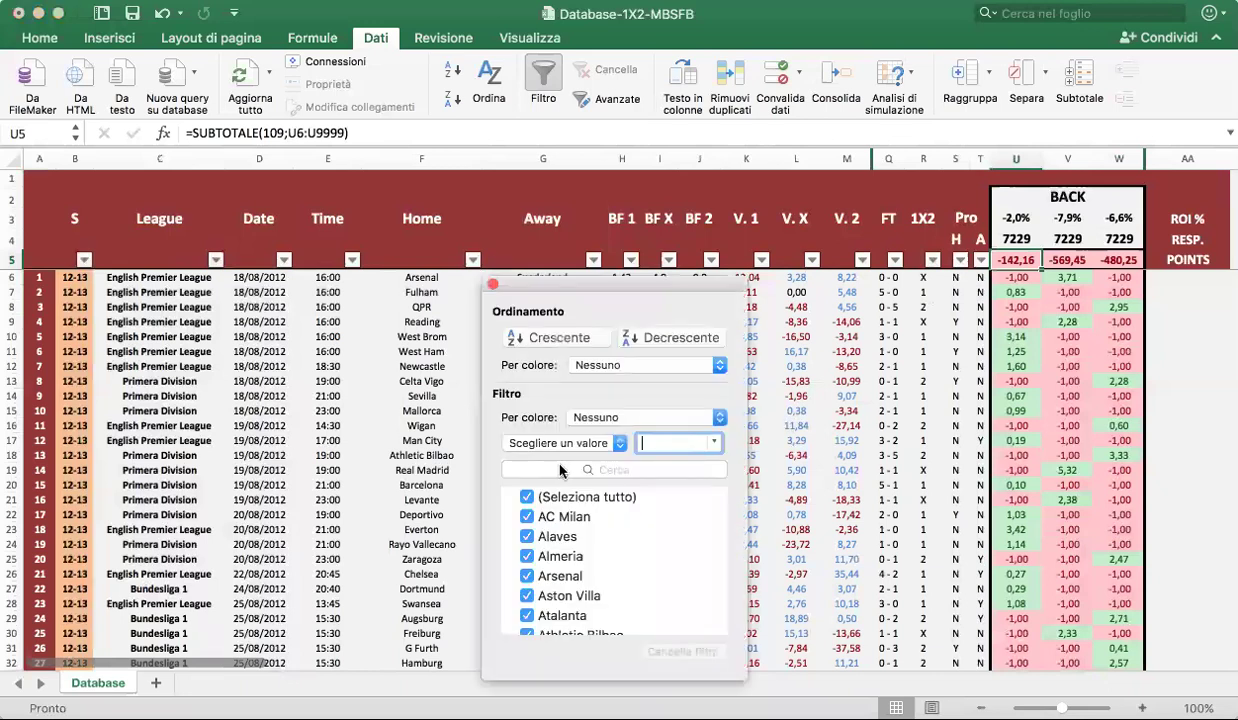
{"action": "left_click", "coordinate": [545, 466]}
{"action": "type", "text": "tott"}
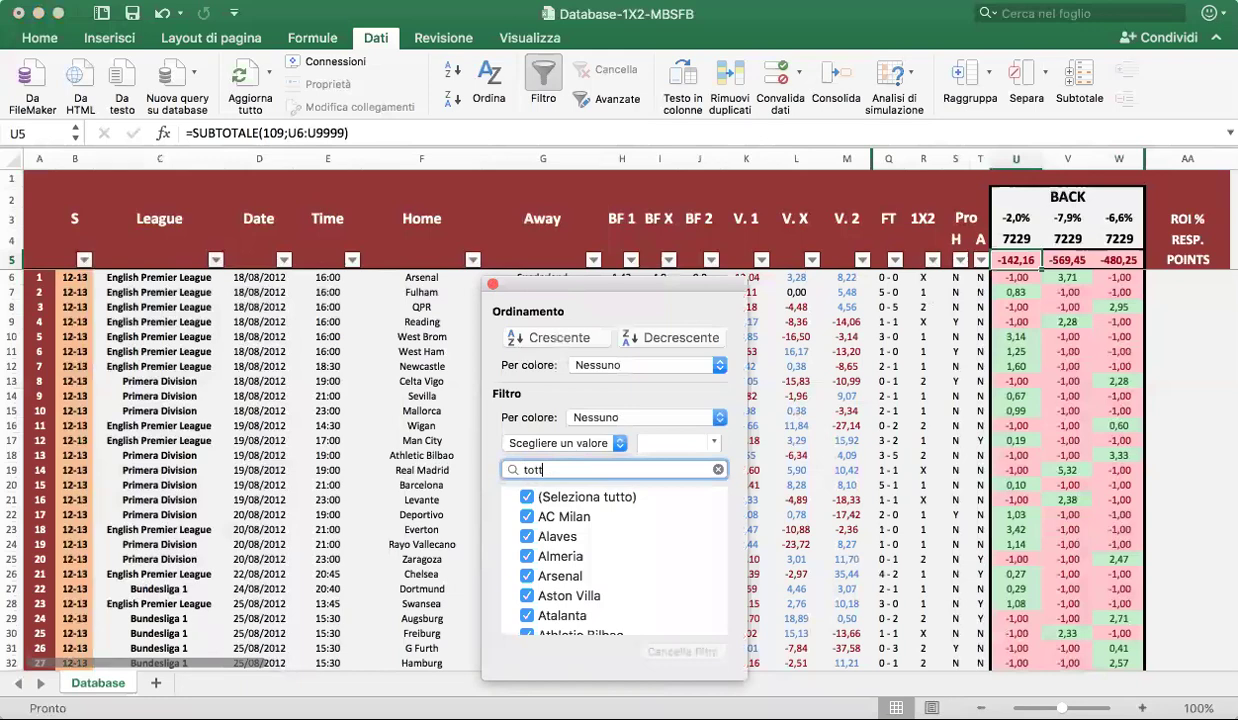
{"action": "left_click", "coordinate": [492, 287]}
{"action": "scroll", "coordinate": [663, 453], "scroll_direction": "down", "scroll_amount": 1}
{"action": "scroll", "coordinate": [663, 453], "scroll_direction": "up", "scroll_amount": 1}
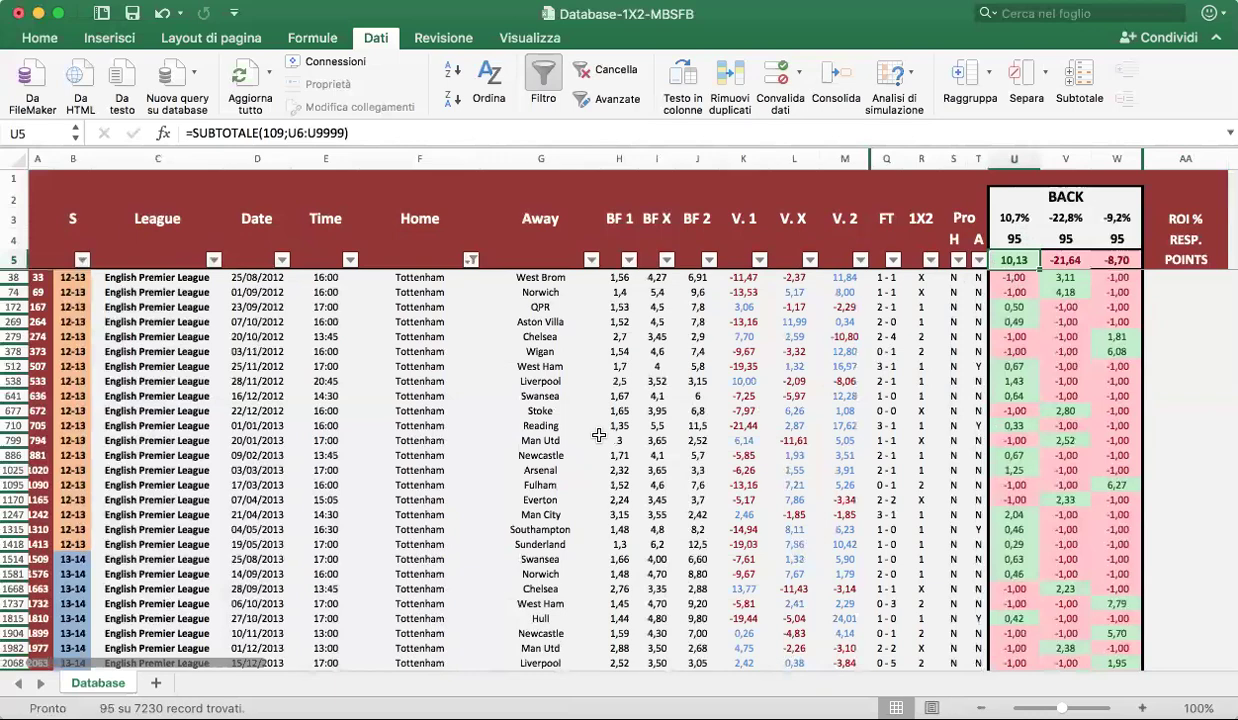
{"action": "scroll", "coordinate": [598, 440], "scroll_direction": "down", "scroll_amount": 3}
{"action": "scroll", "coordinate": [598, 457], "scroll_direction": "down", "scroll_amount": 10}
{"action": "scroll", "coordinate": [605, 447], "scroll_direction": "up", "scroll_amount": 12}
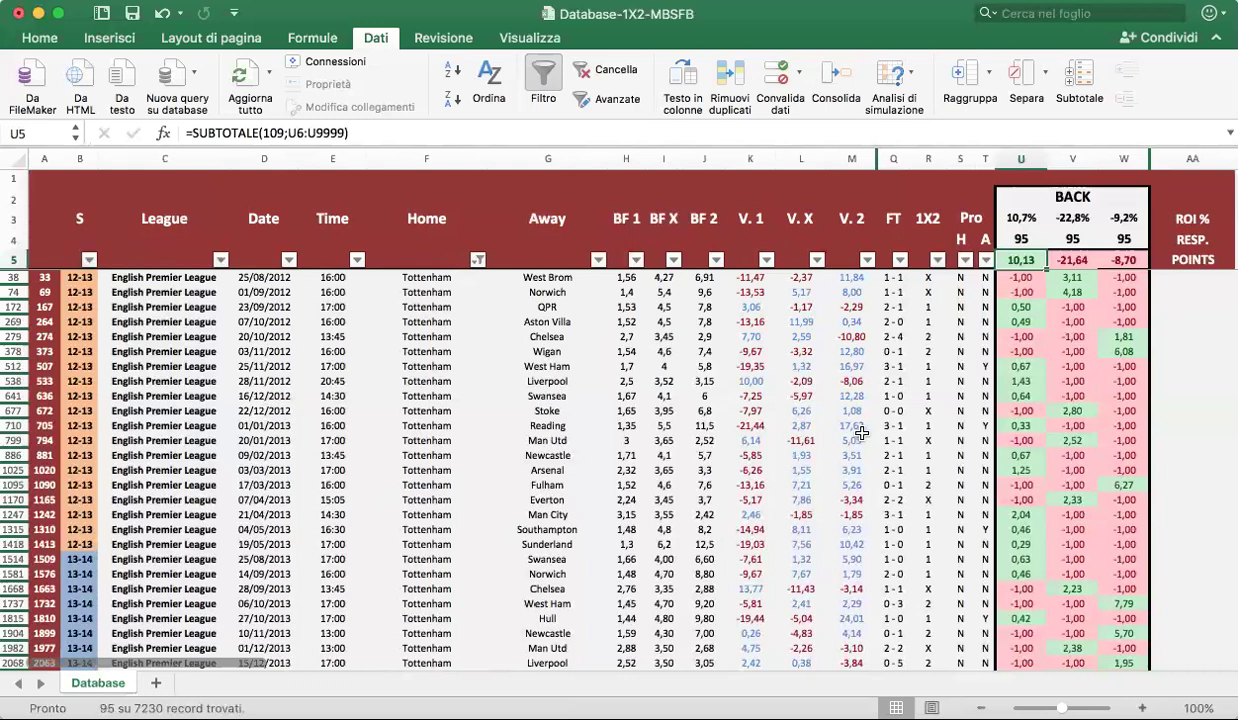
- Filter the BF 1 column to odds less than or equal to 1,5
{"action": "left_click", "coordinate": [673, 259]}
{"action": "left_click", "coordinate": [735, 441]}
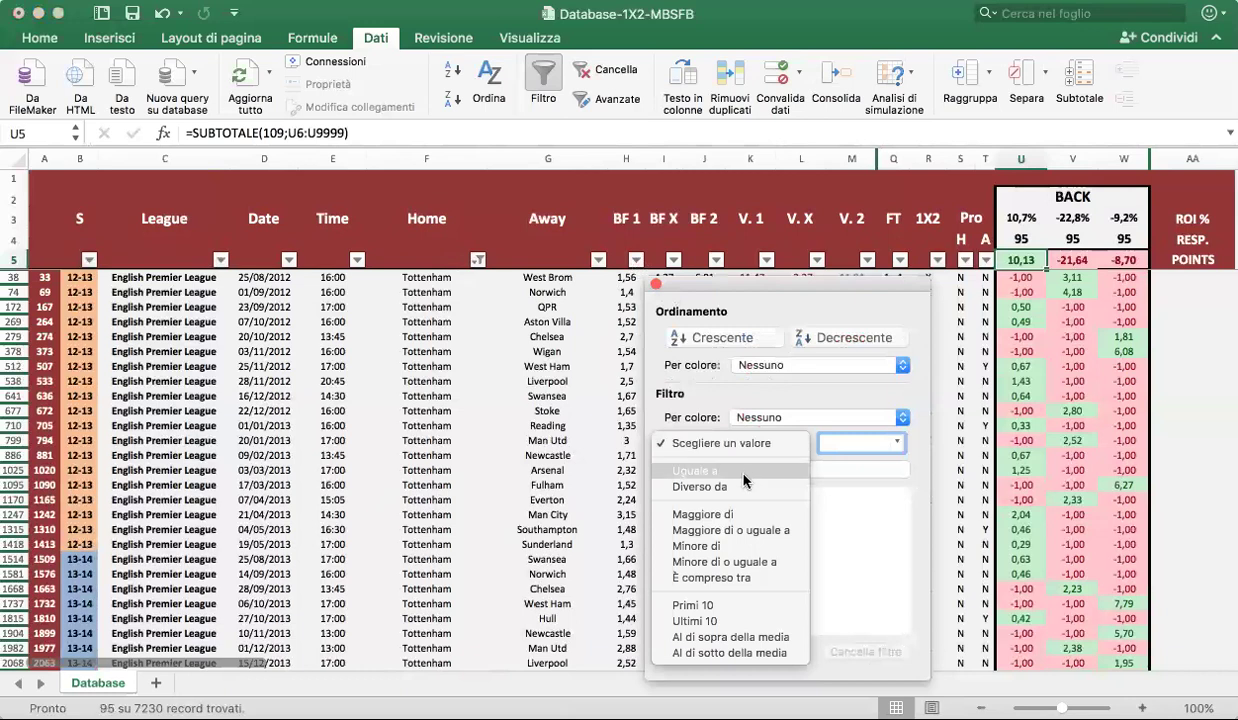
{"action": "left_click", "coordinate": [742, 561]}
{"action": "type", "text": "1,5"}
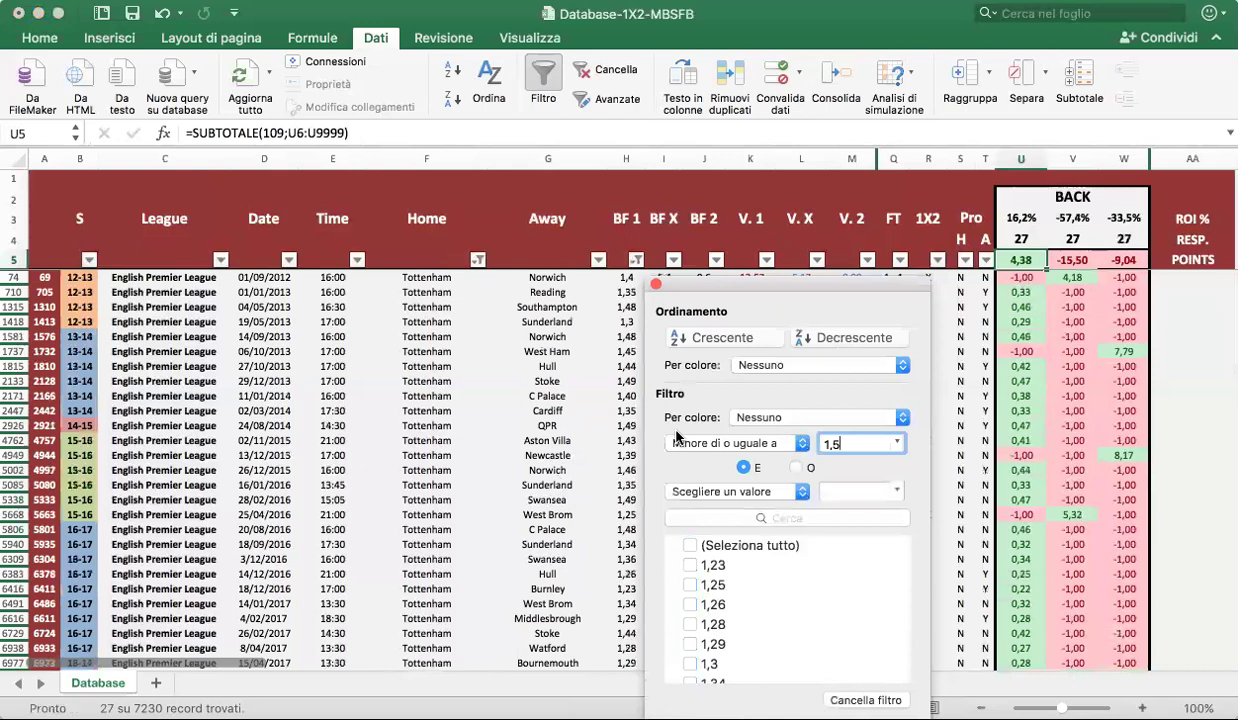
{"action": "left_click", "coordinate": [632, 277]}
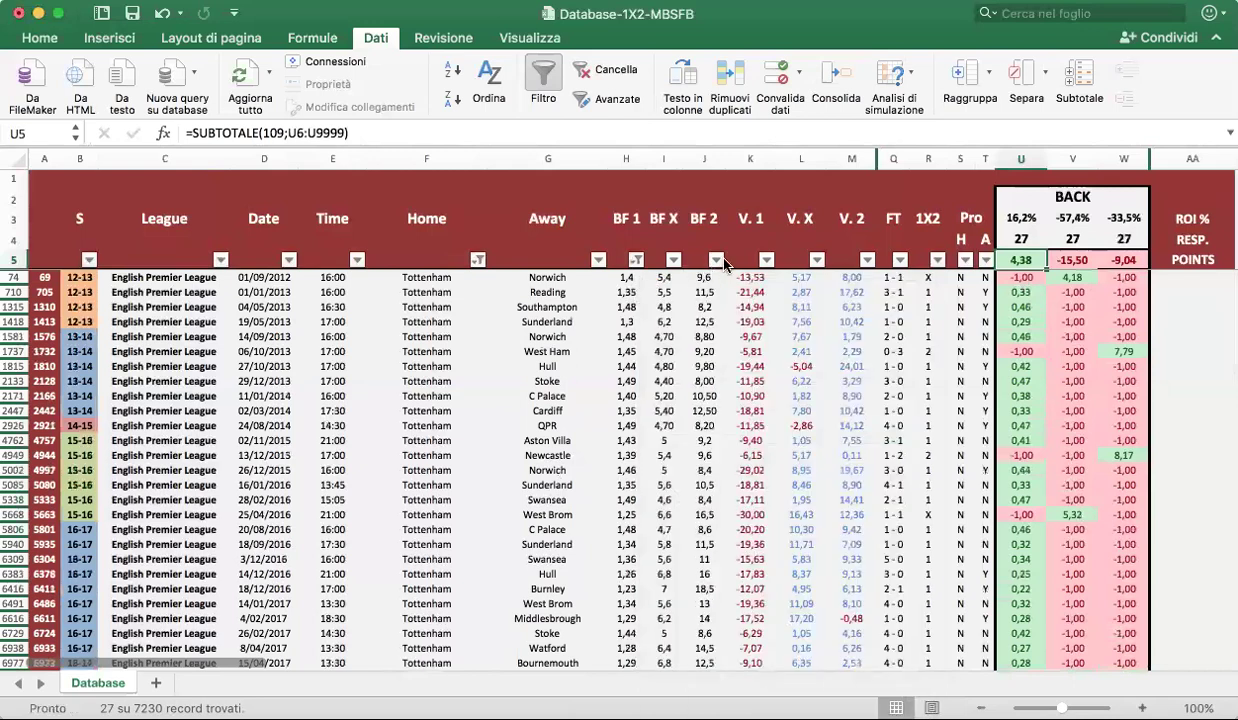
- Filter the BF 2 column to odds greater than or equal to 5
{"action": "left_click", "coordinate": [716, 260]}
{"action": "left_click", "coordinate": [843, 447]}
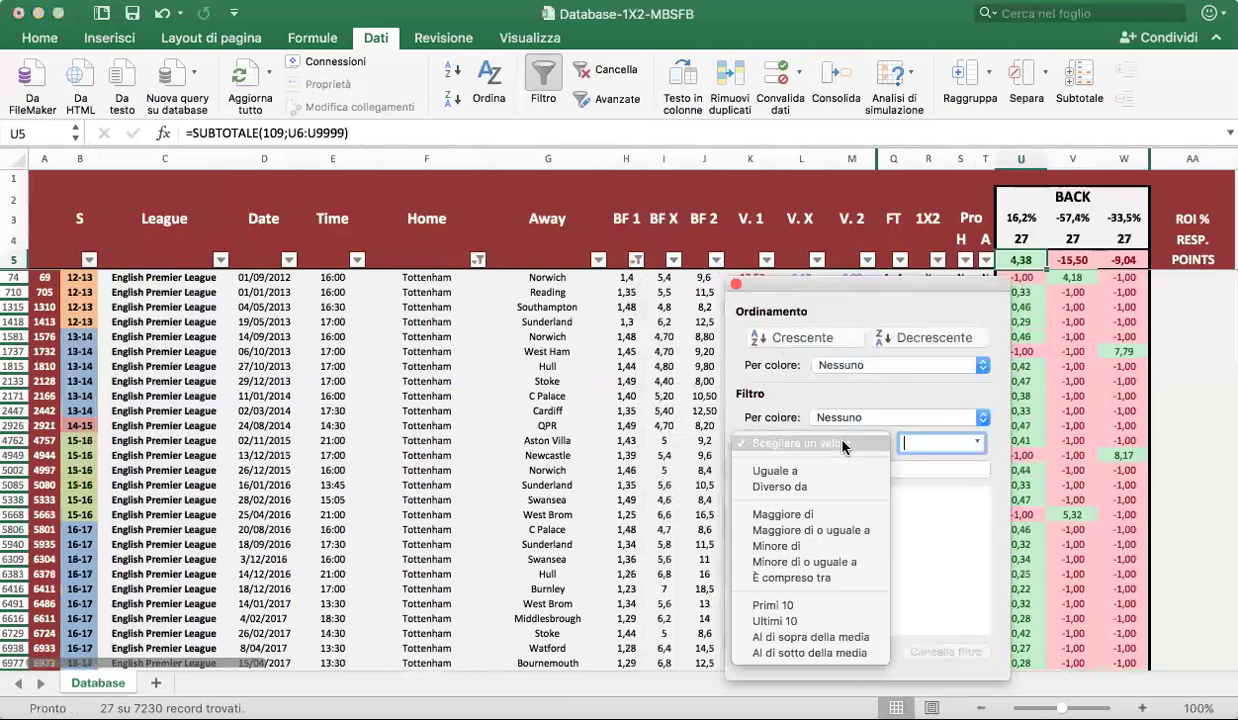
{"action": "left_click", "coordinate": [815, 530]}
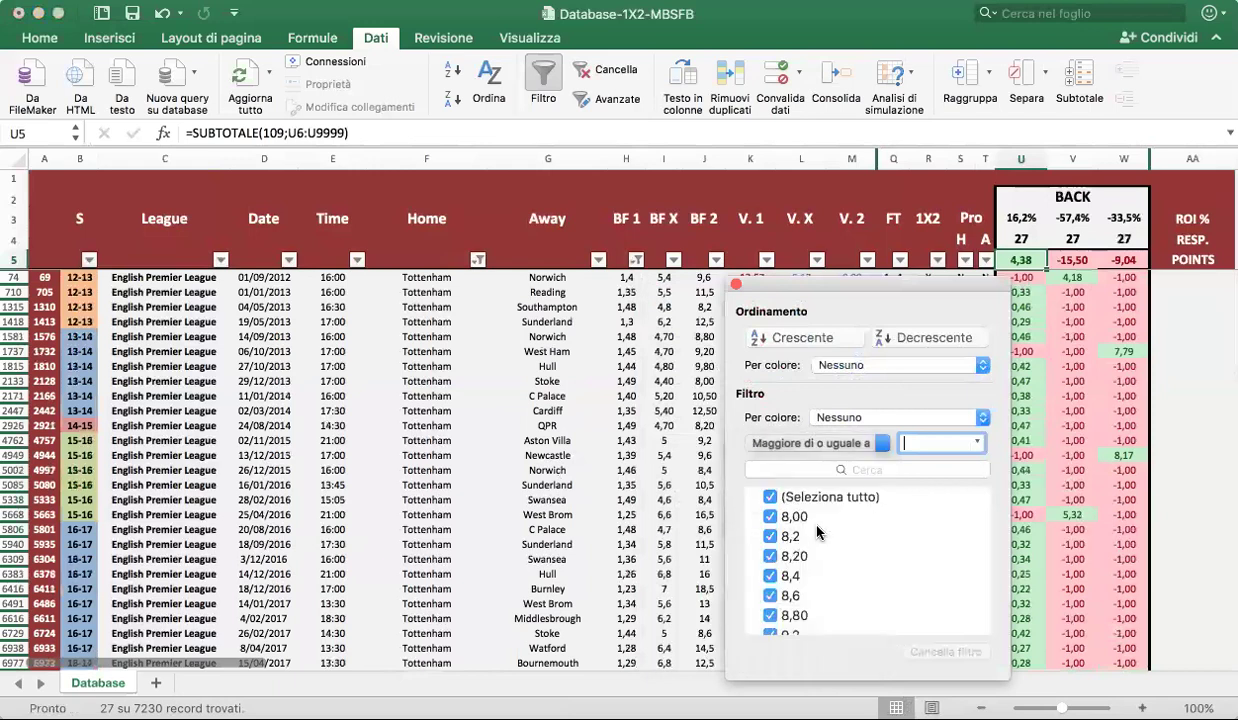
{"action": "type", "text": "5"}
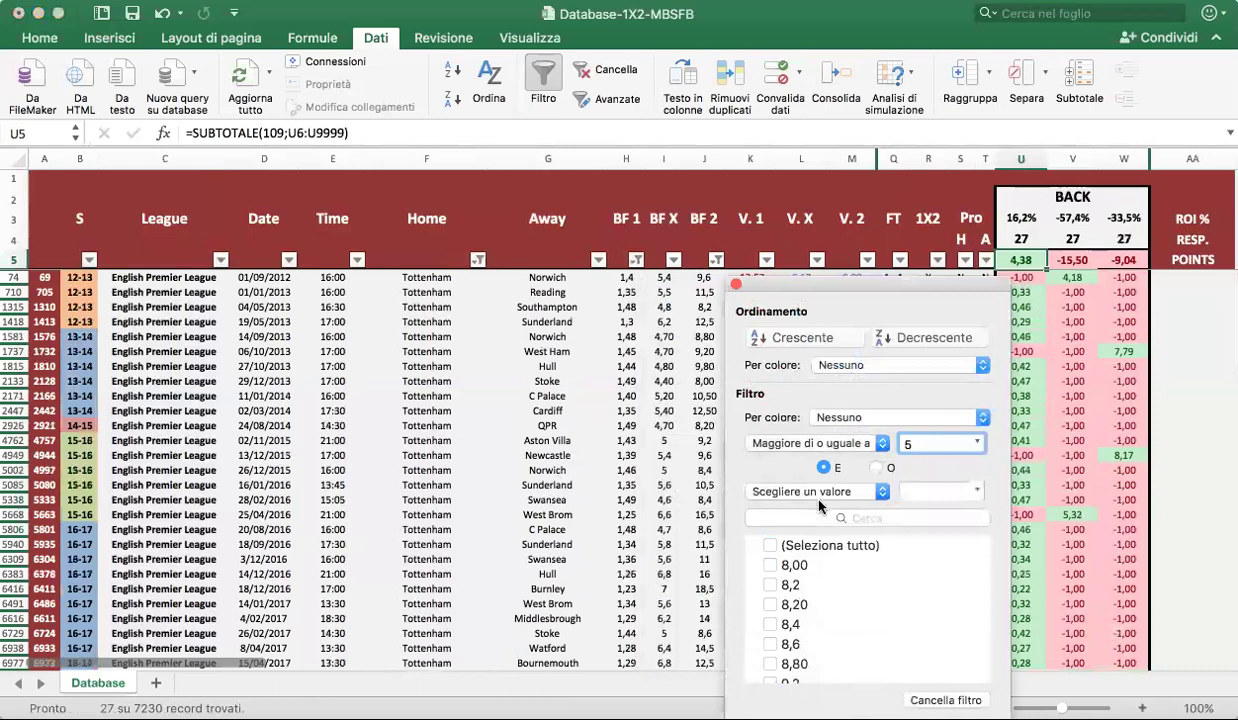
{"action": "left_click", "coordinate": [736, 286]}
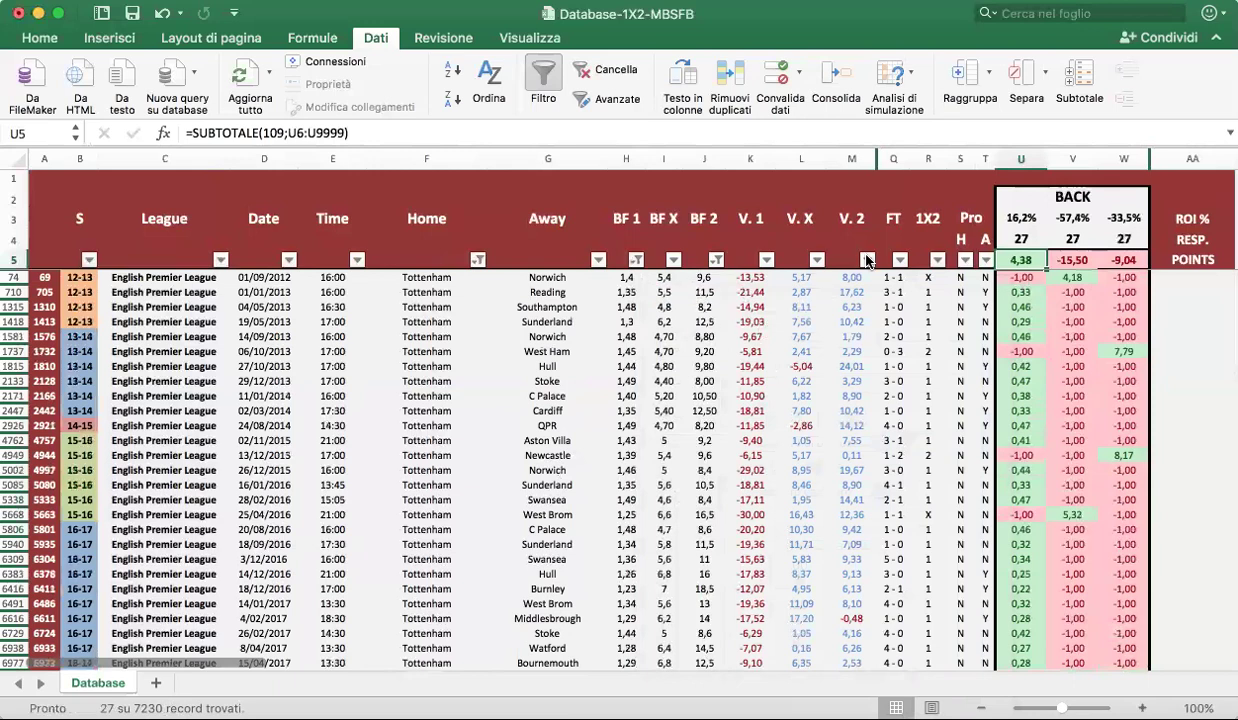
- Highlight the variation columns K to M and filter V. X to values from -15 up to 10
{"action": "left_click", "coordinate": [750, 160]}
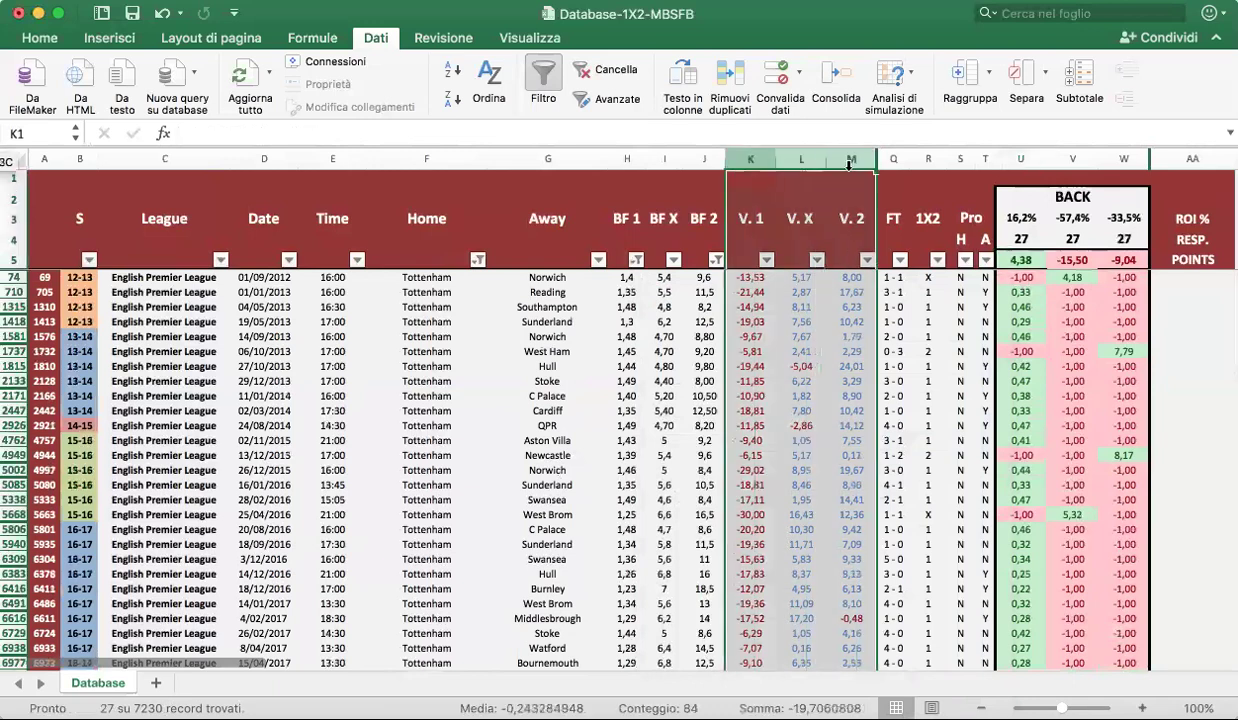
{"action": "left_click", "coordinate": [800, 381]}
{"action": "left_click", "coordinate": [817, 260]}
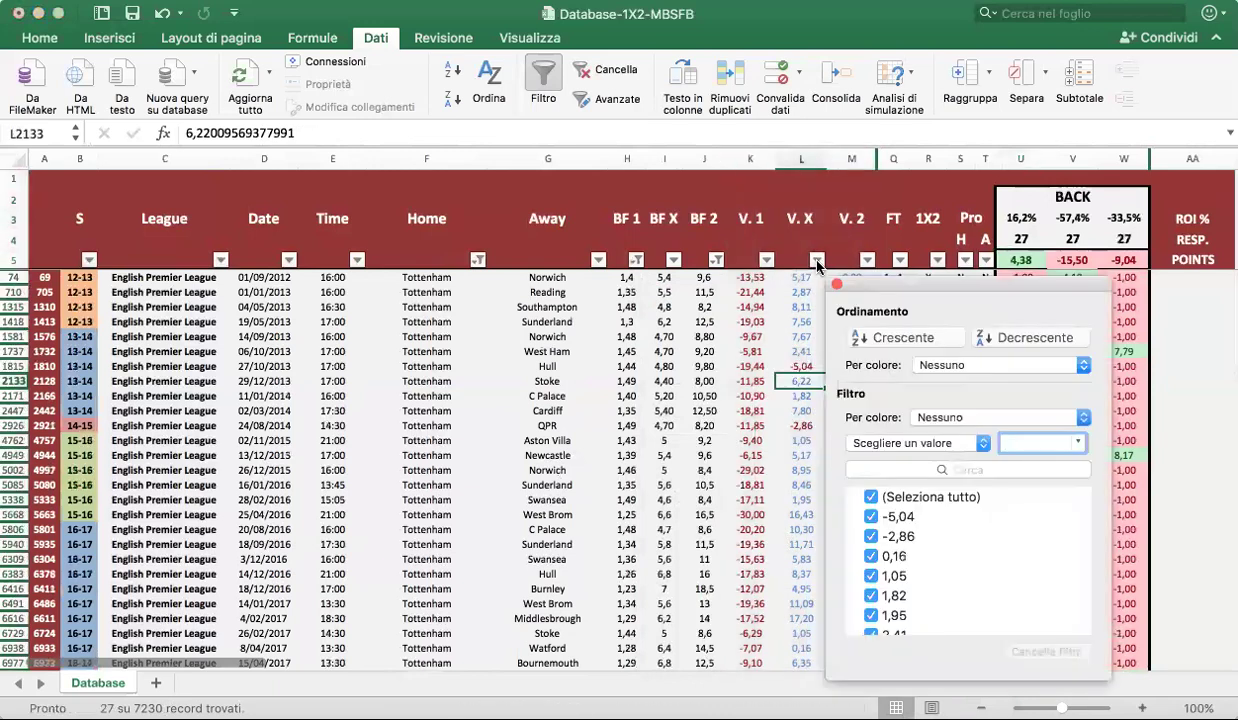
{"action": "left_click", "coordinate": [908, 443]}
{"action": "left_click", "coordinate": [893, 561]}
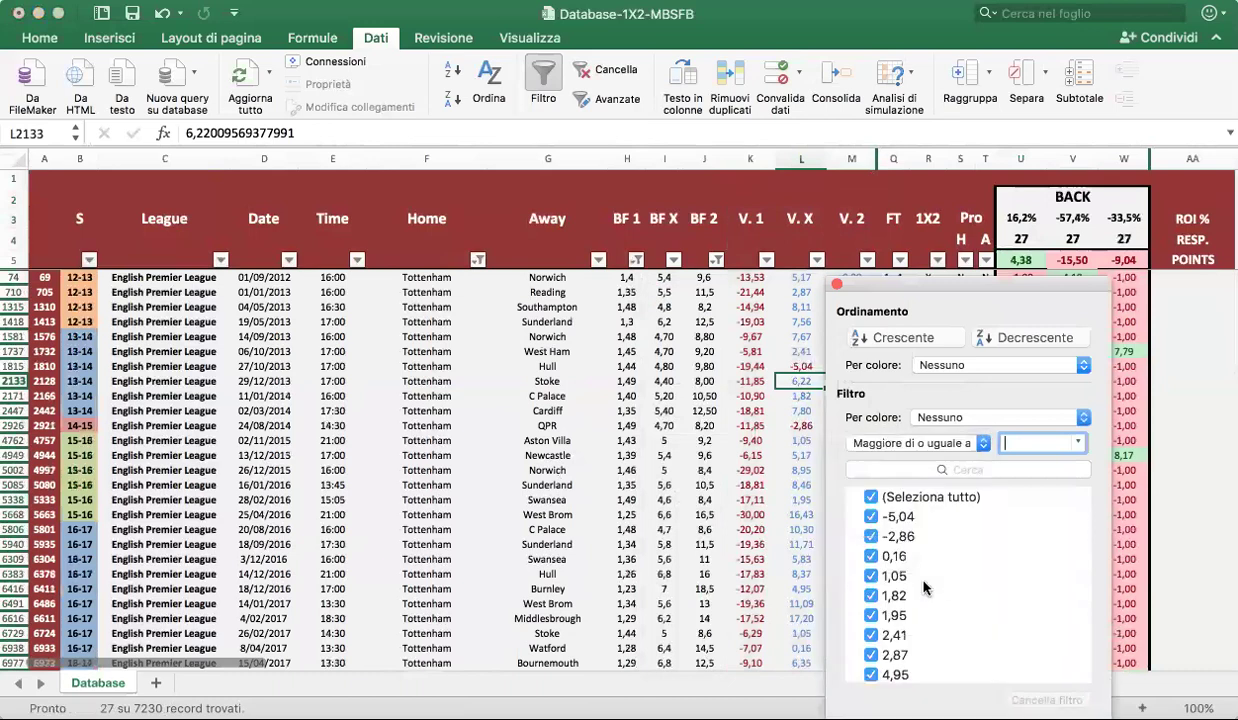
{"action": "type", "text": "-15"}
{"action": "key", "text": "Tab"}
{"action": "type", "text": "10"}
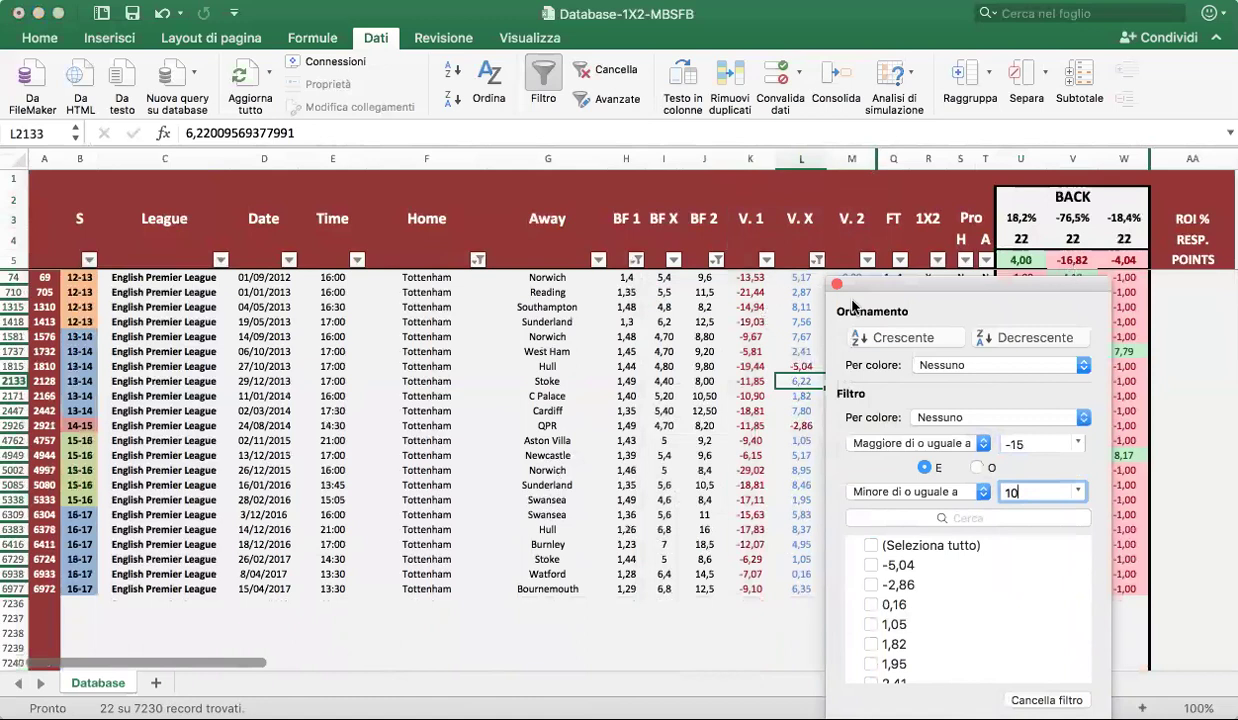
{"action": "left_click", "coordinate": [812, 274]}
- Filter the V. 2 column to values greater than or equal to 4
{"action": "left_click", "coordinate": [867, 259]}
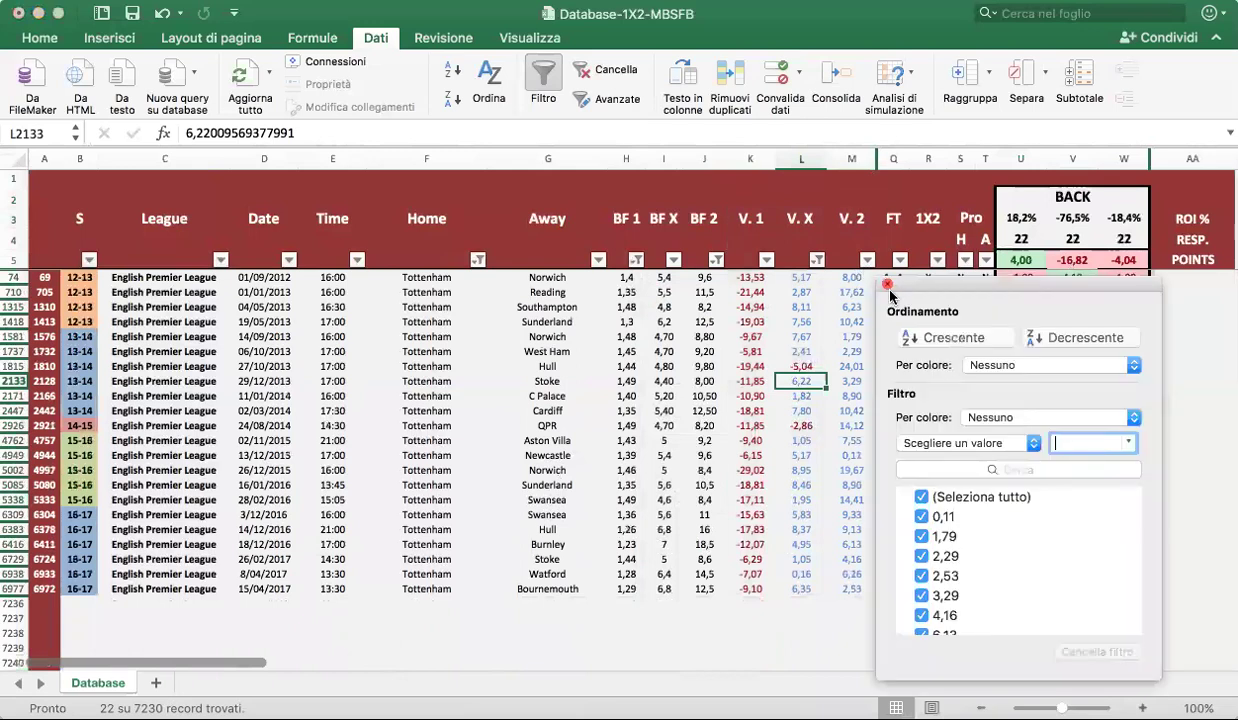
{"action": "left_click", "coordinate": [920, 440]}
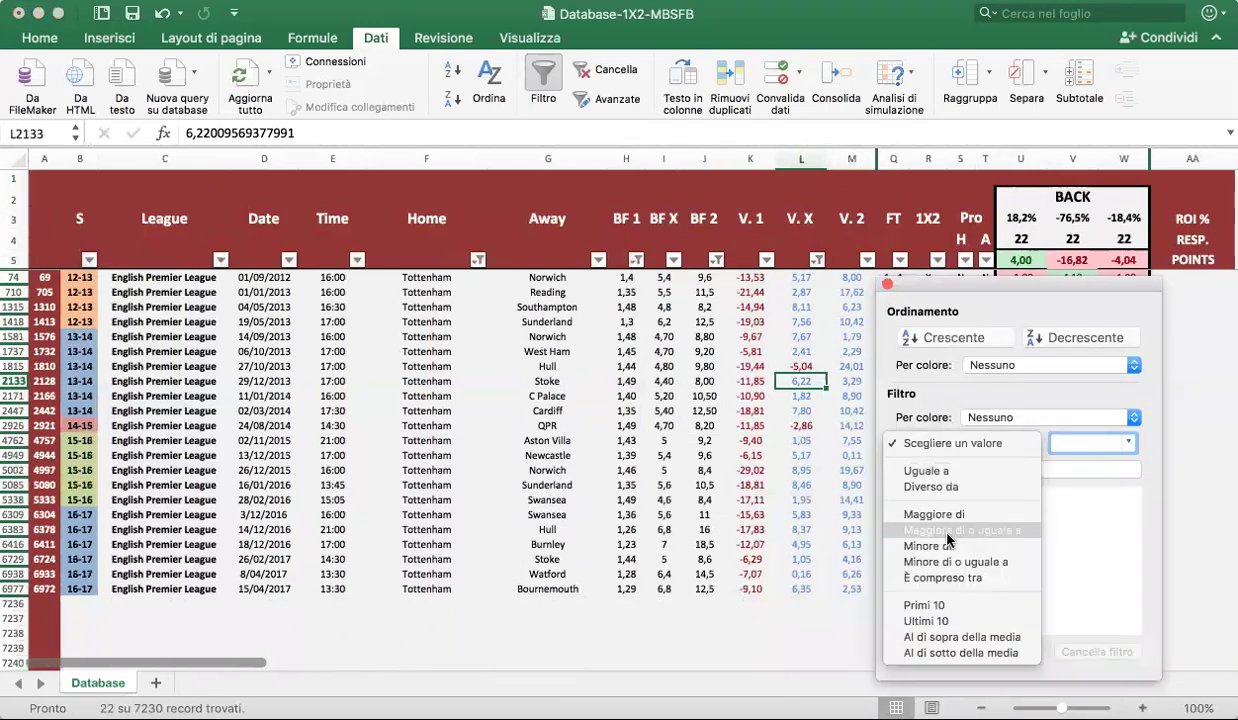
{"action": "left_click", "coordinate": [947, 531]}
{"action": "type", "text": "4"}
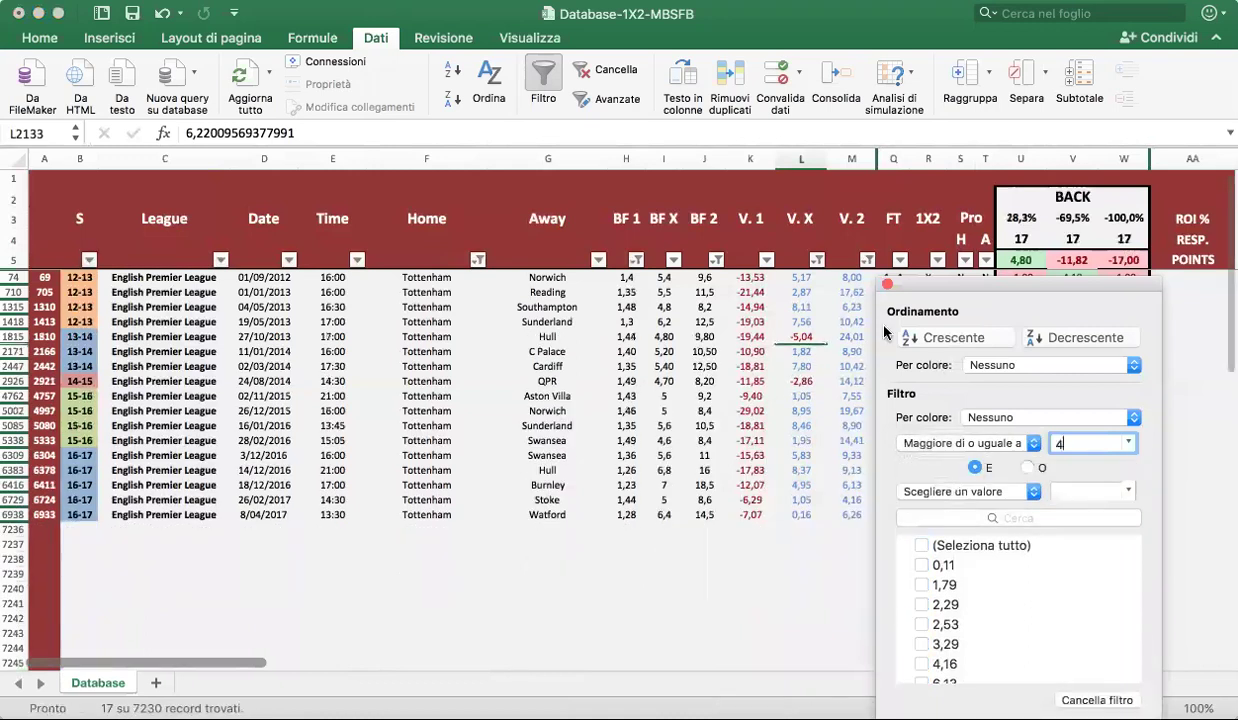
{"action": "left_click", "coordinate": [887, 285]}
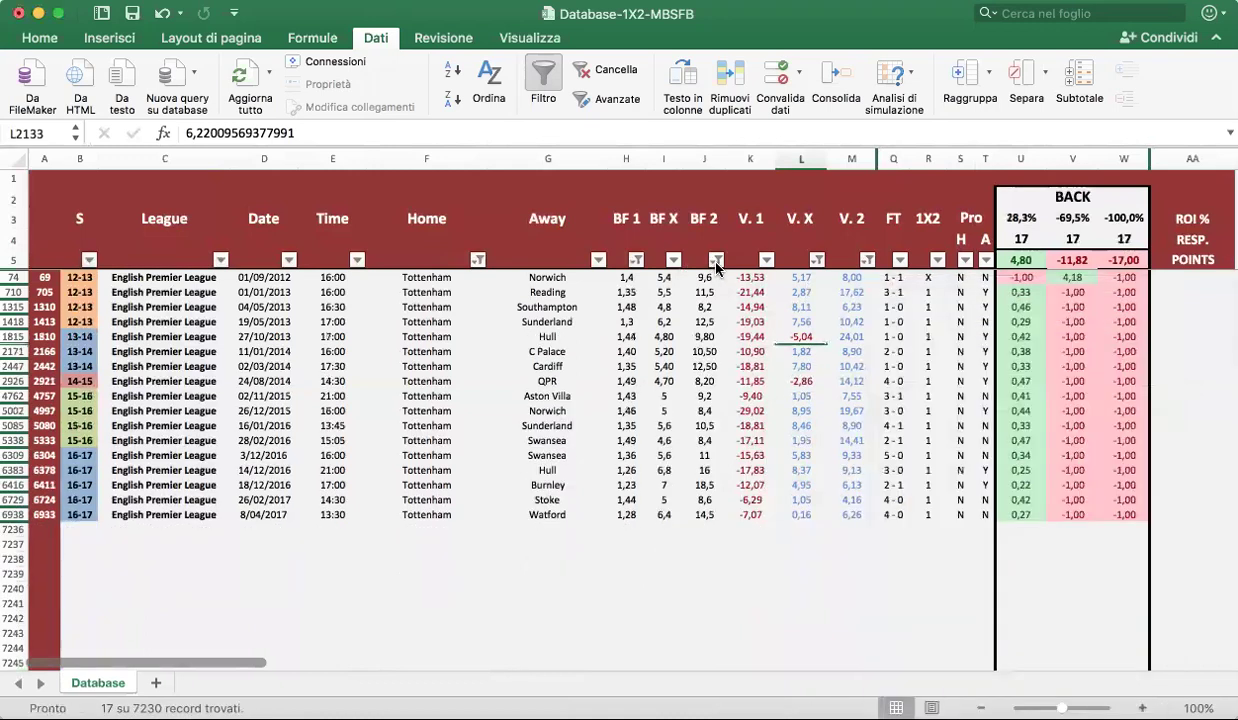
- Clear the filter on the BF 2 column
{"action": "left_click", "coordinate": [716, 260]}
{"action": "left_click", "coordinate": [916, 418]}
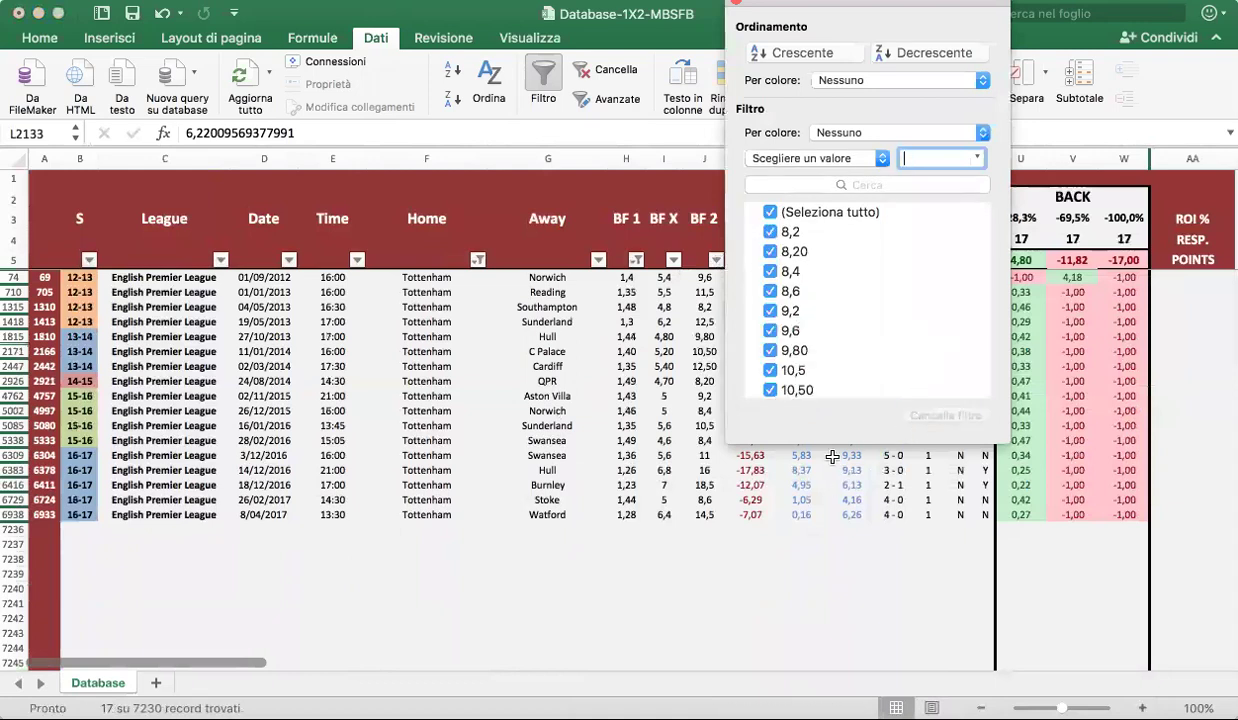
{"action": "left_click", "coordinate": [735, 5]}
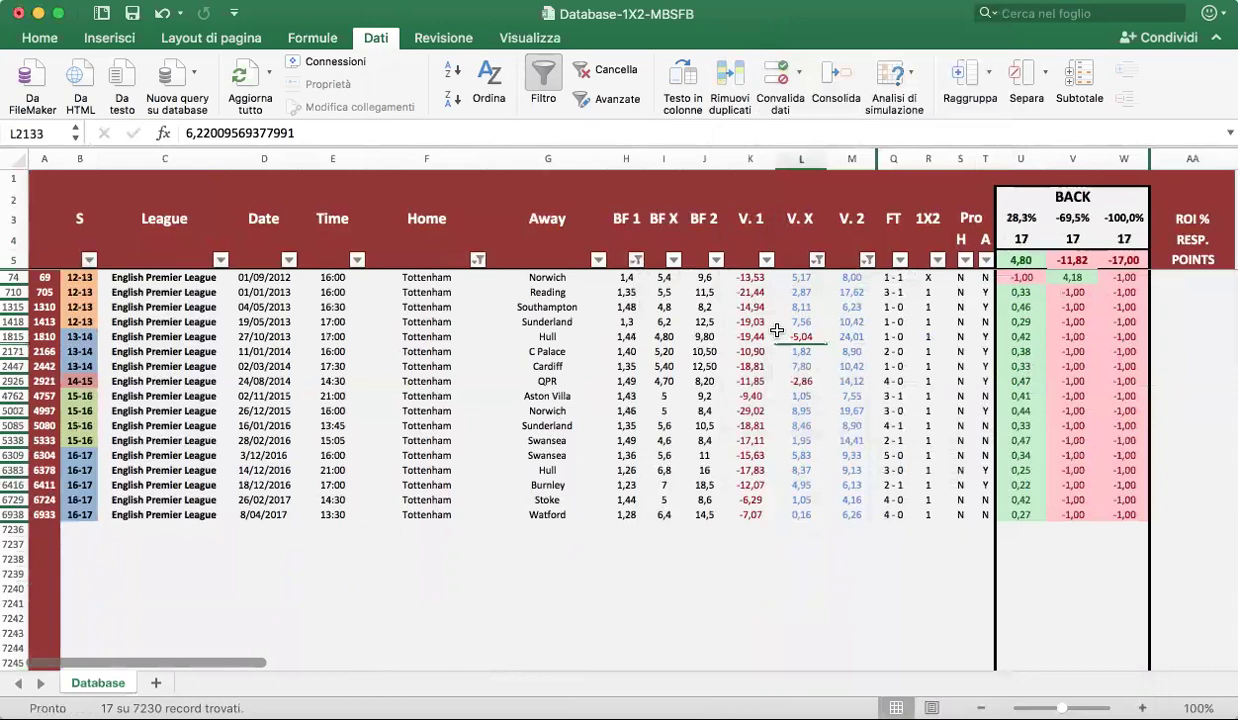
- Change the BF 1 filter to odds greater than or equal to 1,5
{"action": "left_click", "coordinate": [636, 260]}
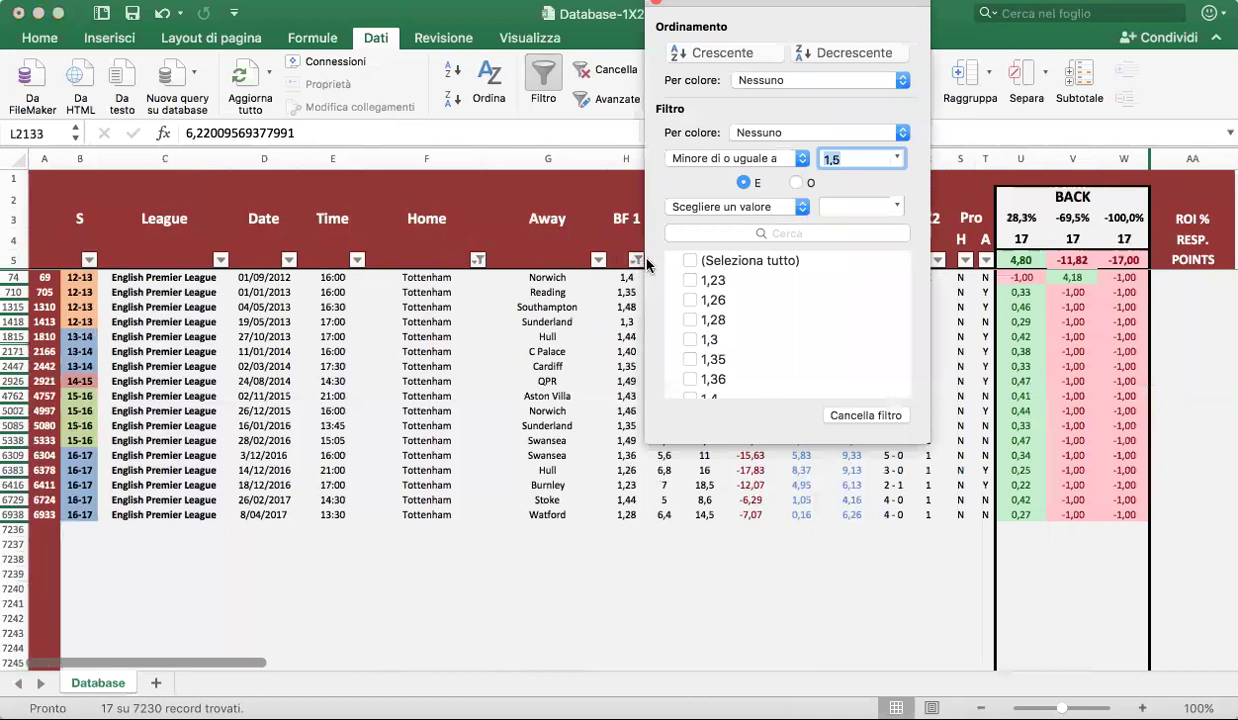
{"action": "left_click", "coordinate": [745, 160]}
{"action": "left_click", "coordinate": [722, 119]}
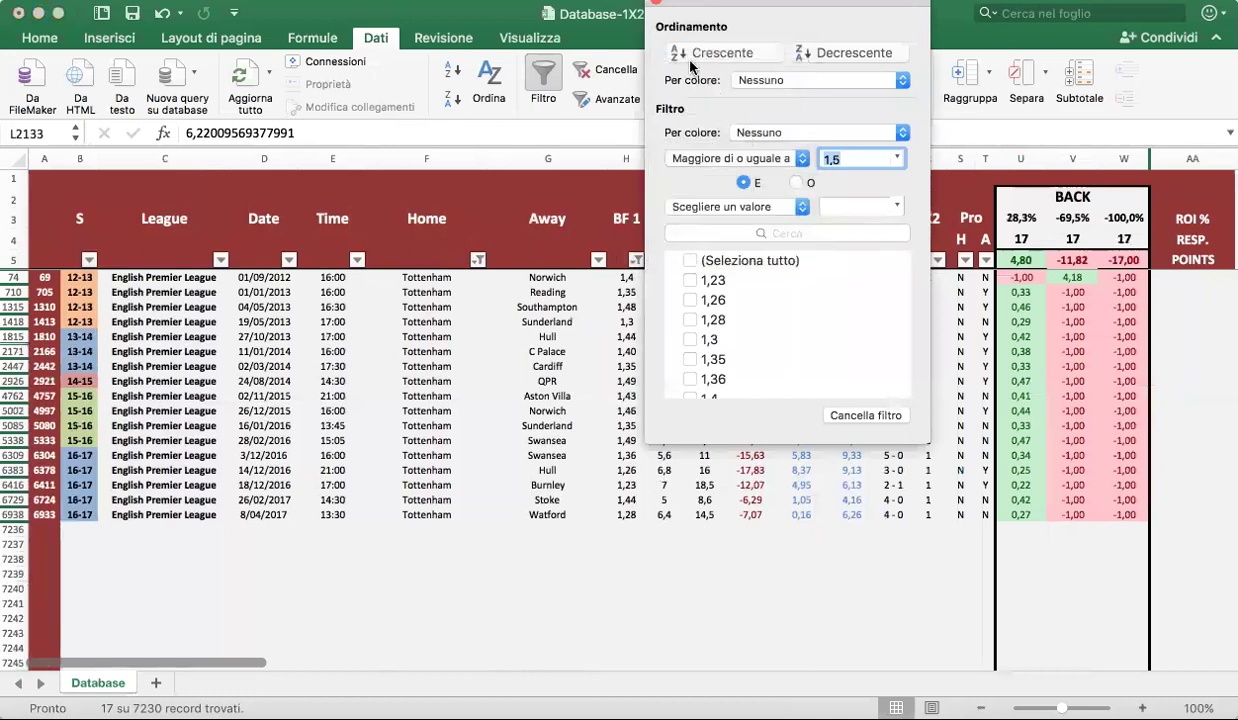
{"action": "left_click", "coordinate": [657, 6]}
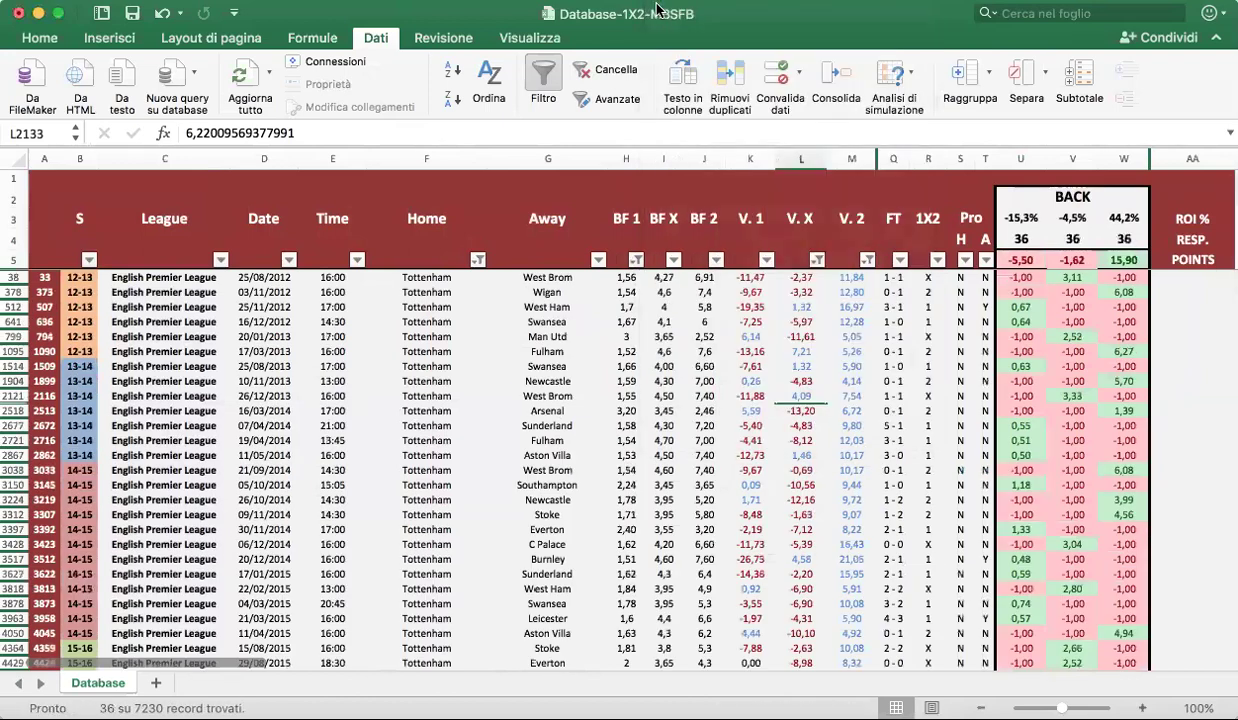
- Filter the BF 2 column to odds greater than or equal to 5
{"action": "left_click", "coordinate": [716, 260]}
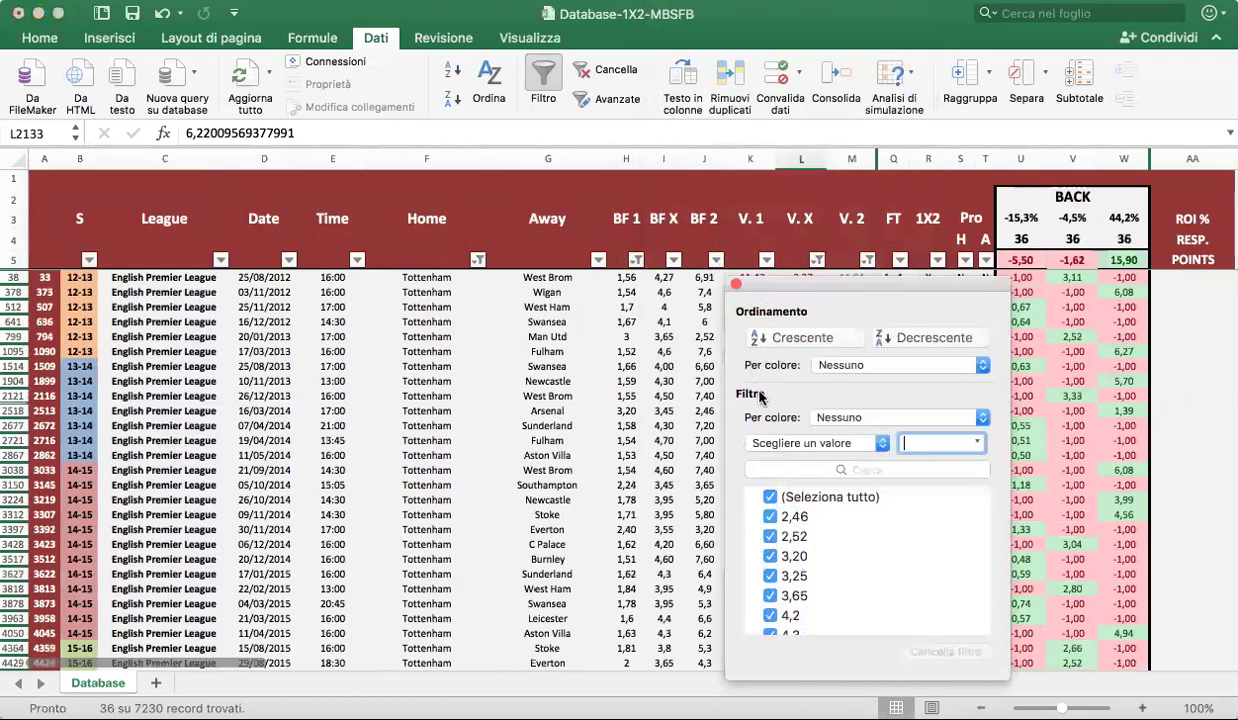
{"action": "left_click", "coordinate": [780, 443]}
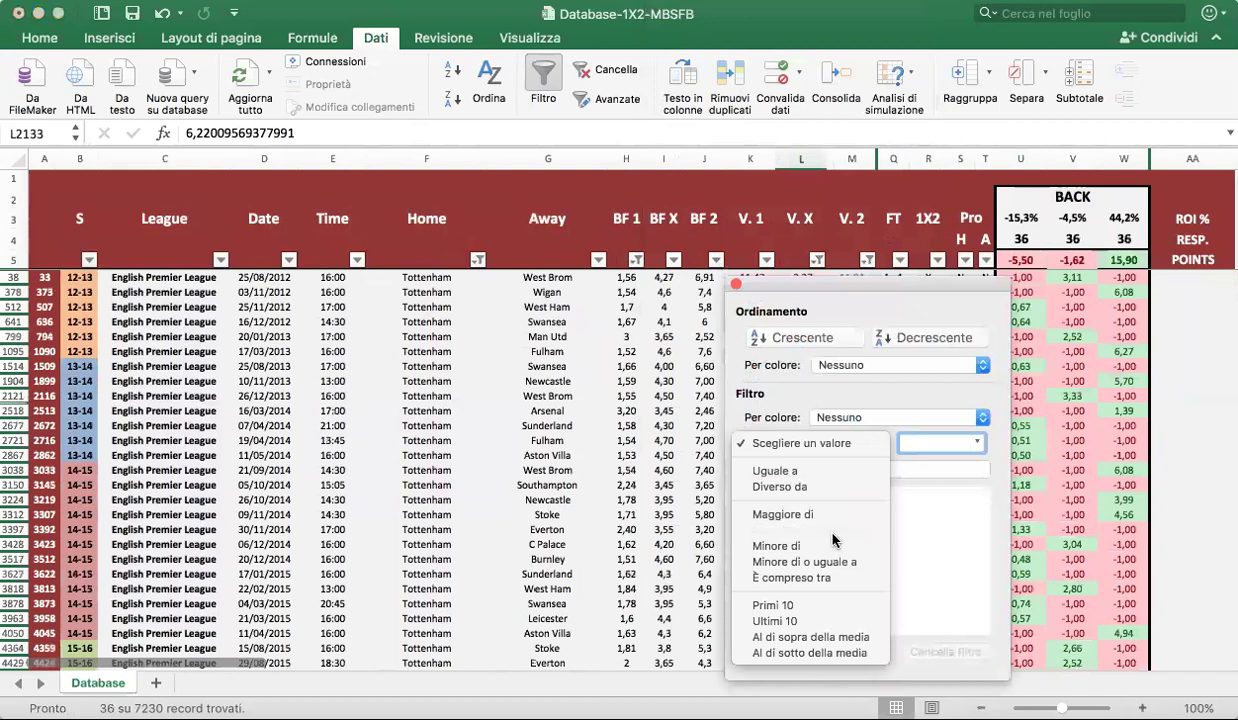
{"action": "left_click", "coordinate": [830, 531]}
{"action": "type", "text": "5"}
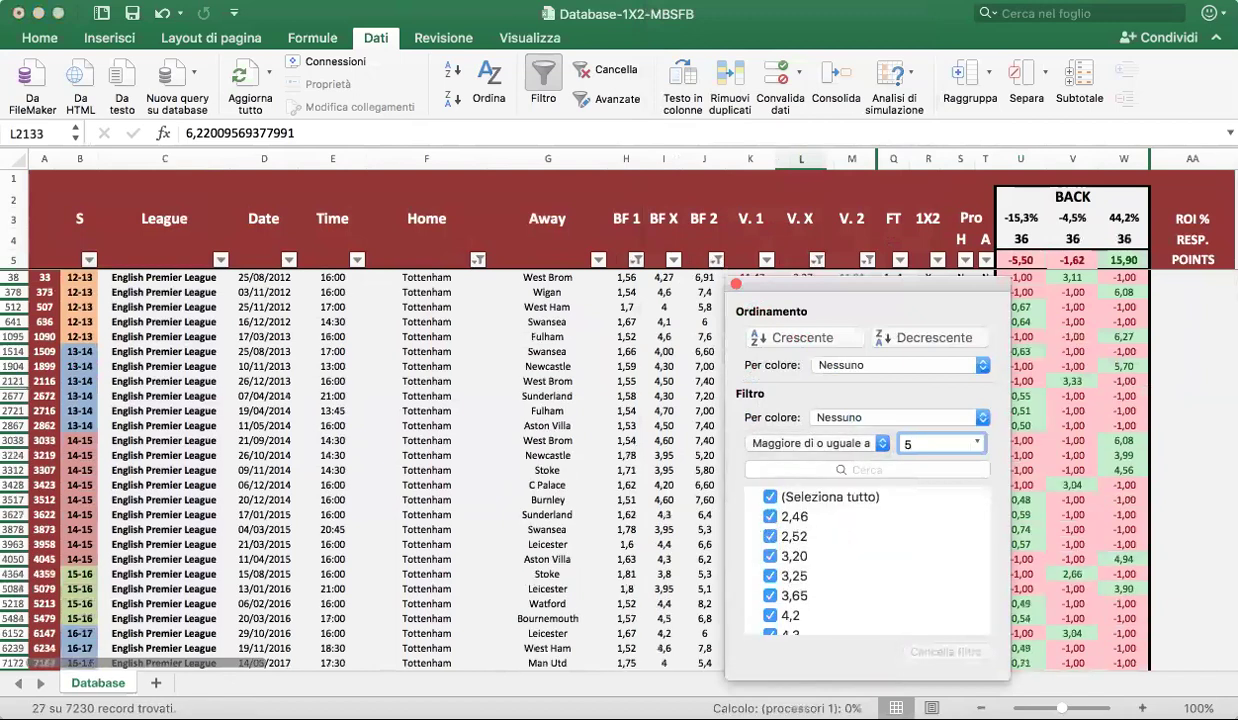
{"action": "left_click", "coordinate": [736, 285]}
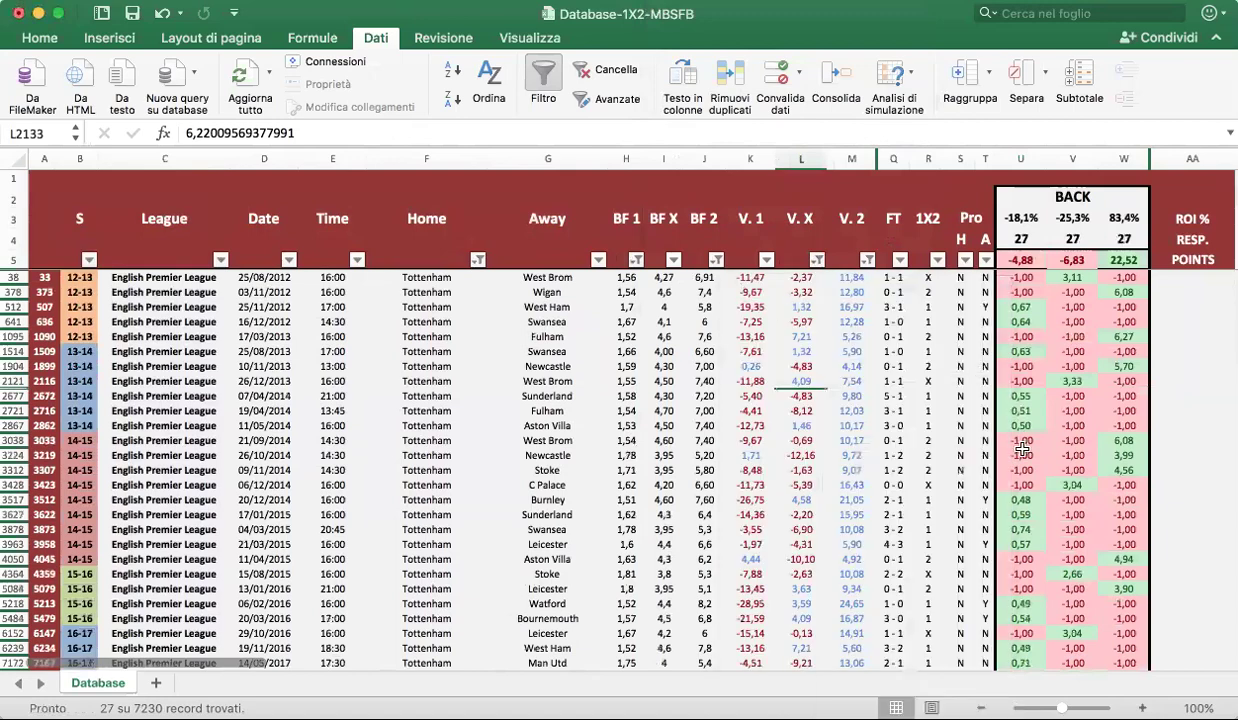
- Review the filtered Tottenham home matches from first to last row, comparing their odds, variations and BACK results
{"action": "scroll", "coordinate": [1030, 461], "scroll_direction": "down", "scroll_amount": 1}
{"action": "scroll", "coordinate": [1030, 461], "scroll_direction": "down", "scroll_amount": 2}
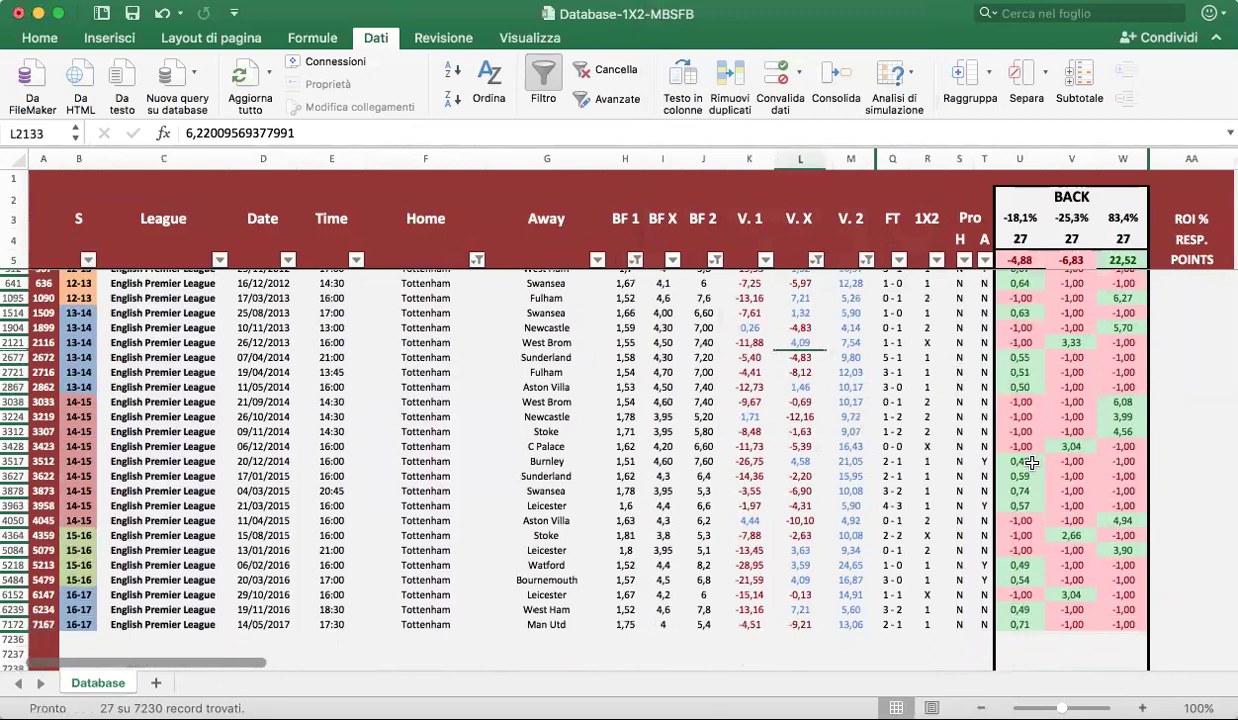
{"action": "scroll", "coordinate": [1030, 462], "scroll_direction": "up", "scroll_amount": 3}
{"action": "scroll", "coordinate": [1024, 470], "scroll_direction": "right", "scroll_amount": 1}
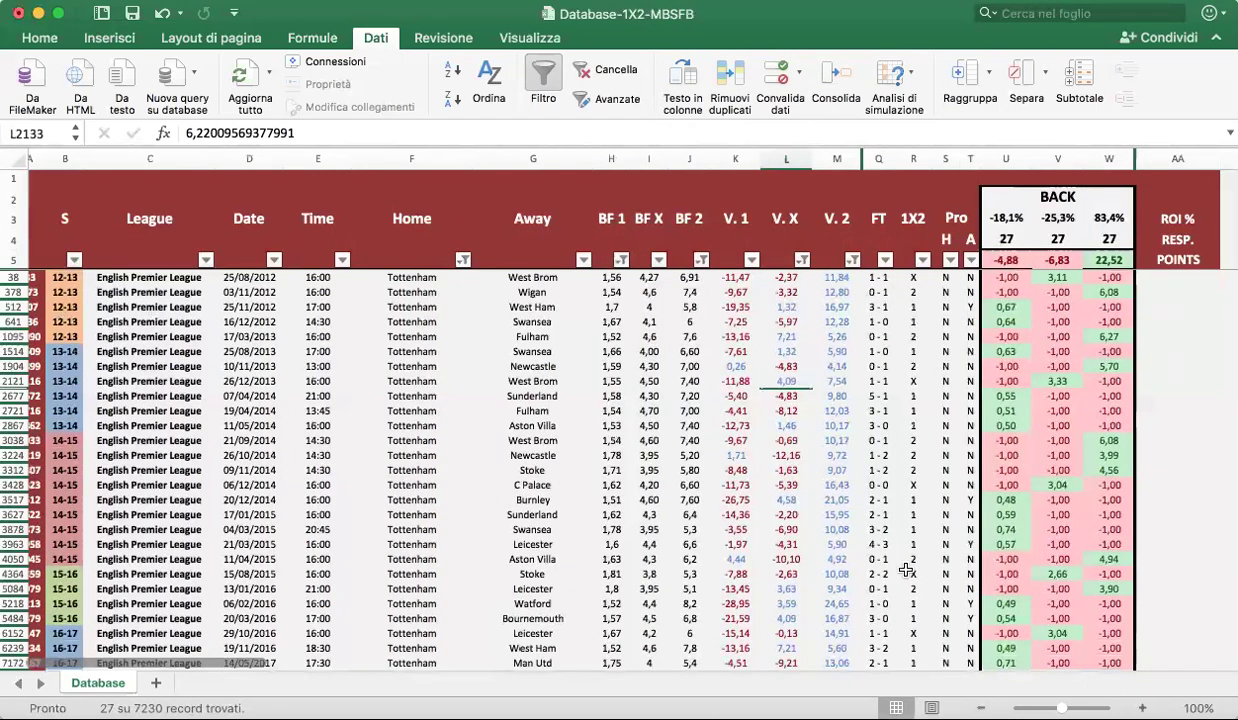
{"action": "scroll", "coordinate": [925, 570], "scroll_direction": "left", "scroll_amount": 1}
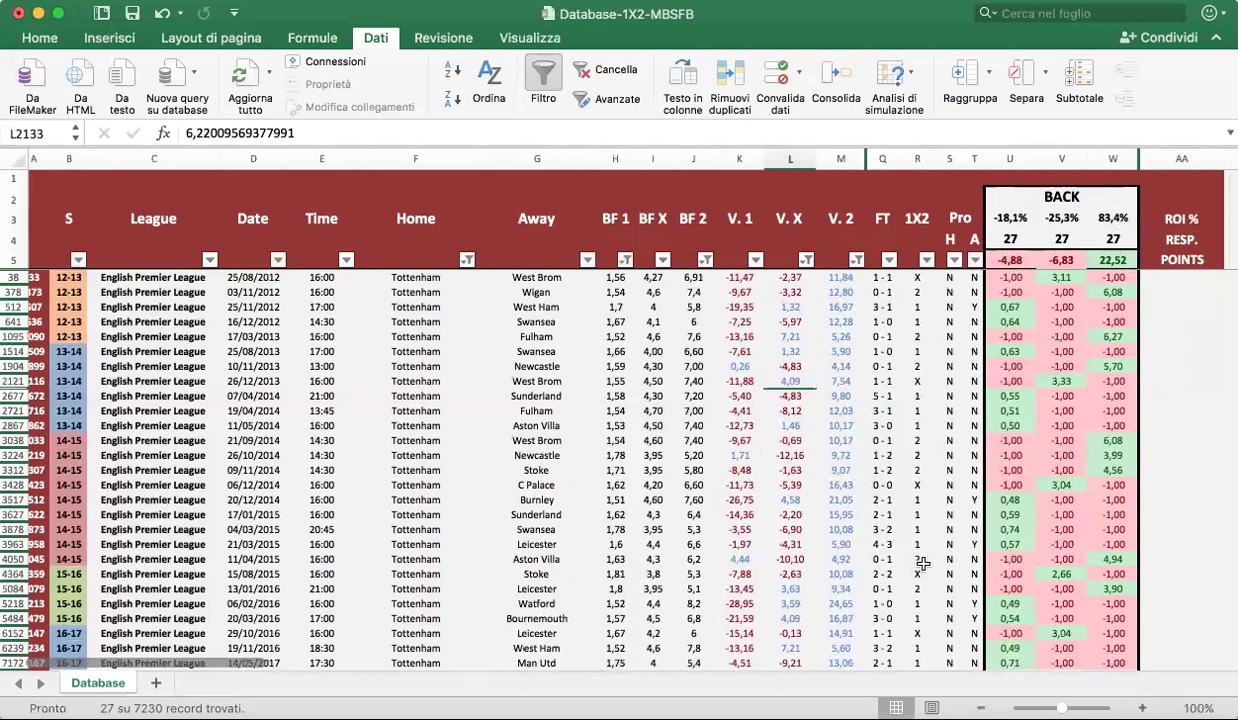
{"action": "scroll", "coordinate": [922, 563], "scroll_direction": "left", "scroll_amount": 1}
{"action": "scroll", "coordinate": [922, 566], "scroll_direction": "down", "scroll_amount": 3}
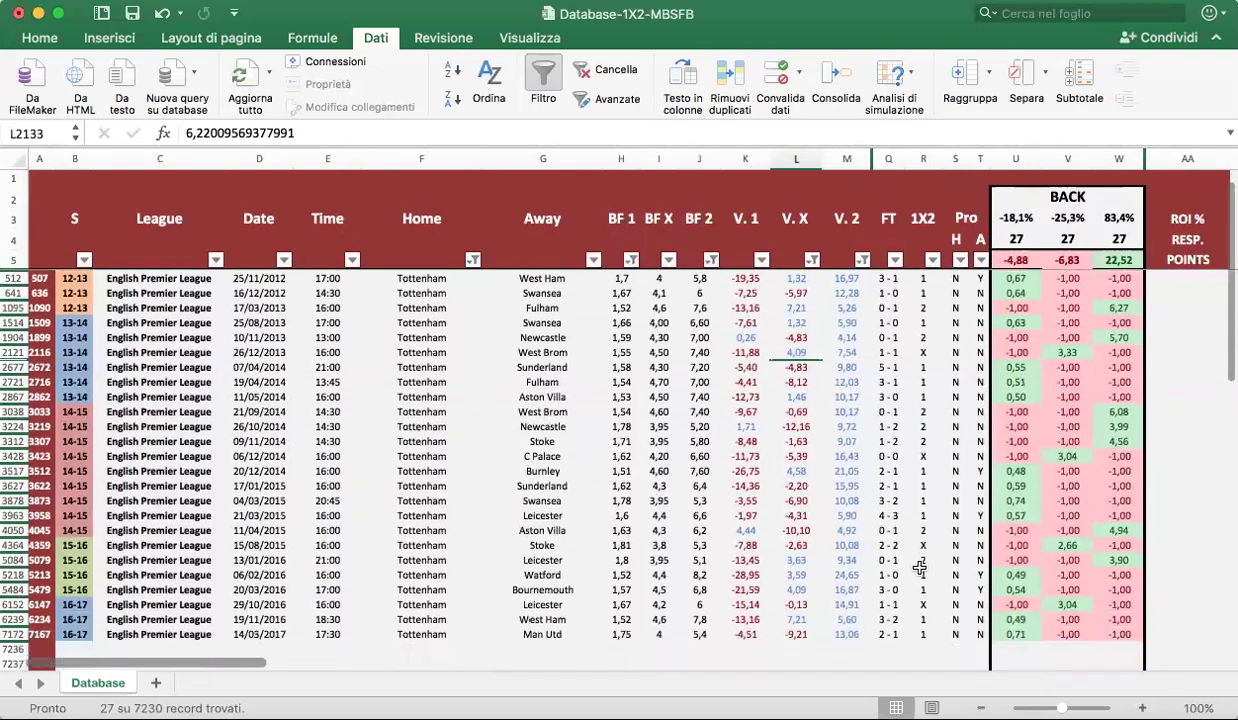
{"action": "scroll", "coordinate": [921, 567], "scroll_direction": "up", "scroll_amount": 3}
{"action": "scroll", "coordinate": [919, 568], "scroll_direction": "left", "scroll_amount": 1}
{"action": "scroll", "coordinate": [919, 568], "scroll_direction": "right", "scroll_amount": 1}
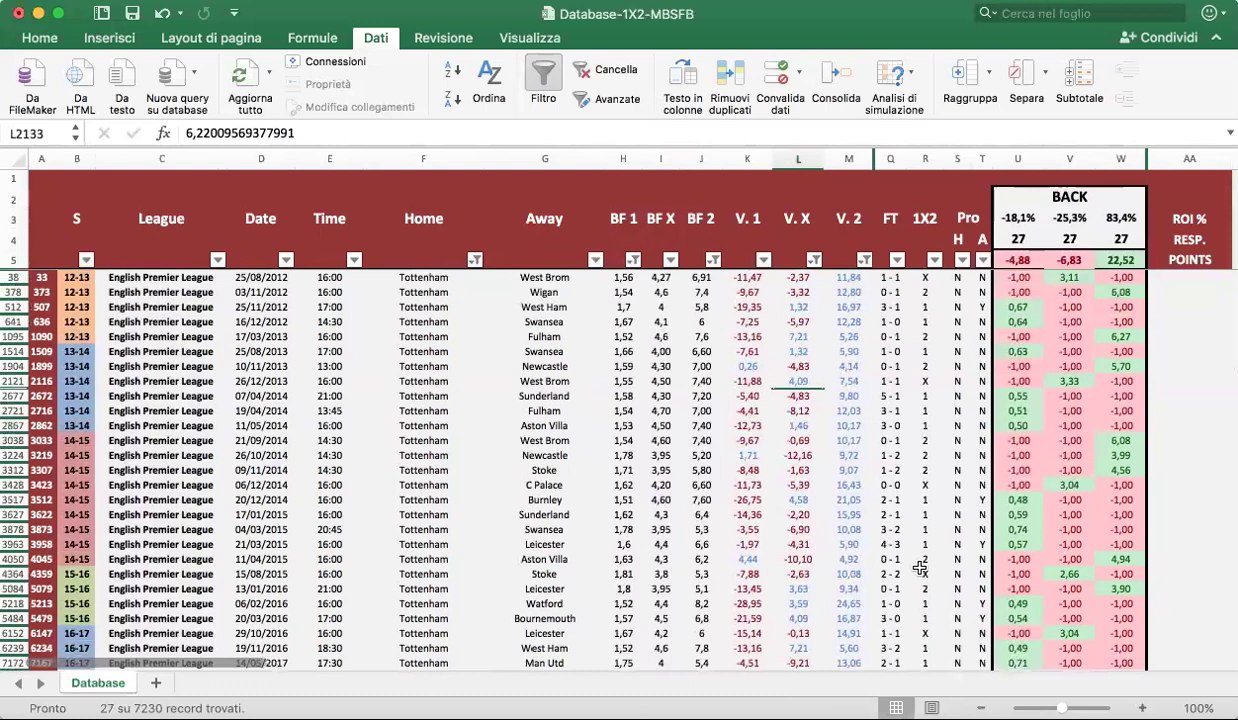
- Select the BACK points total in W5 and examine the individual match results in column W that make it up
{"action": "left_click", "coordinate": [1118, 259]}
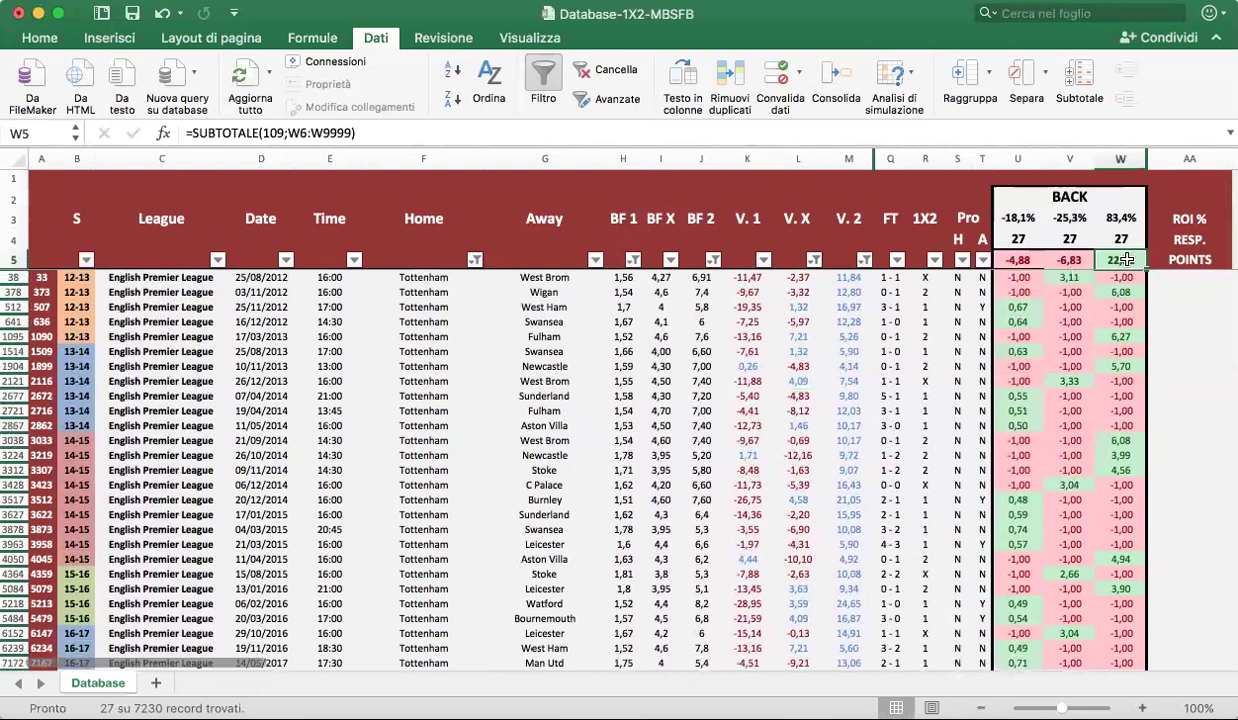
{"action": "scroll", "coordinate": [1060, 390], "scroll_direction": "down", "scroll_amount": 1}
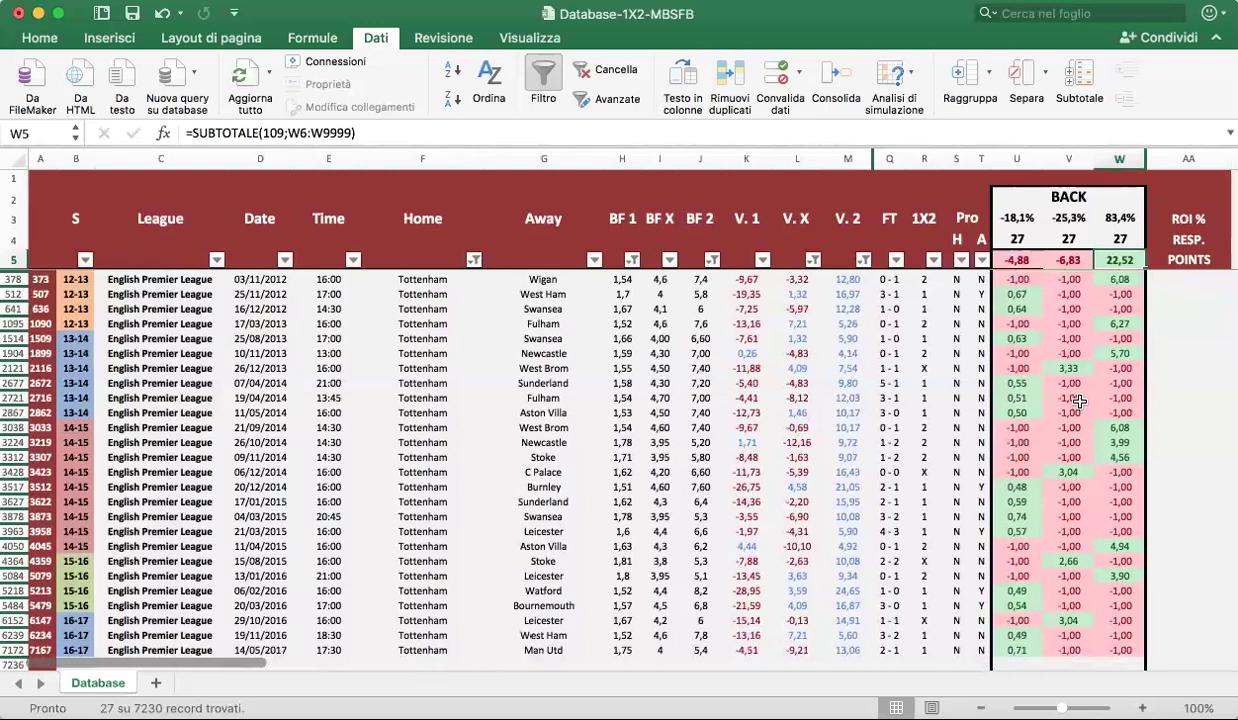
{"action": "scroll", "coordinate": [829, 429], "scroll_direction": "right", "scroll_amount": 1}
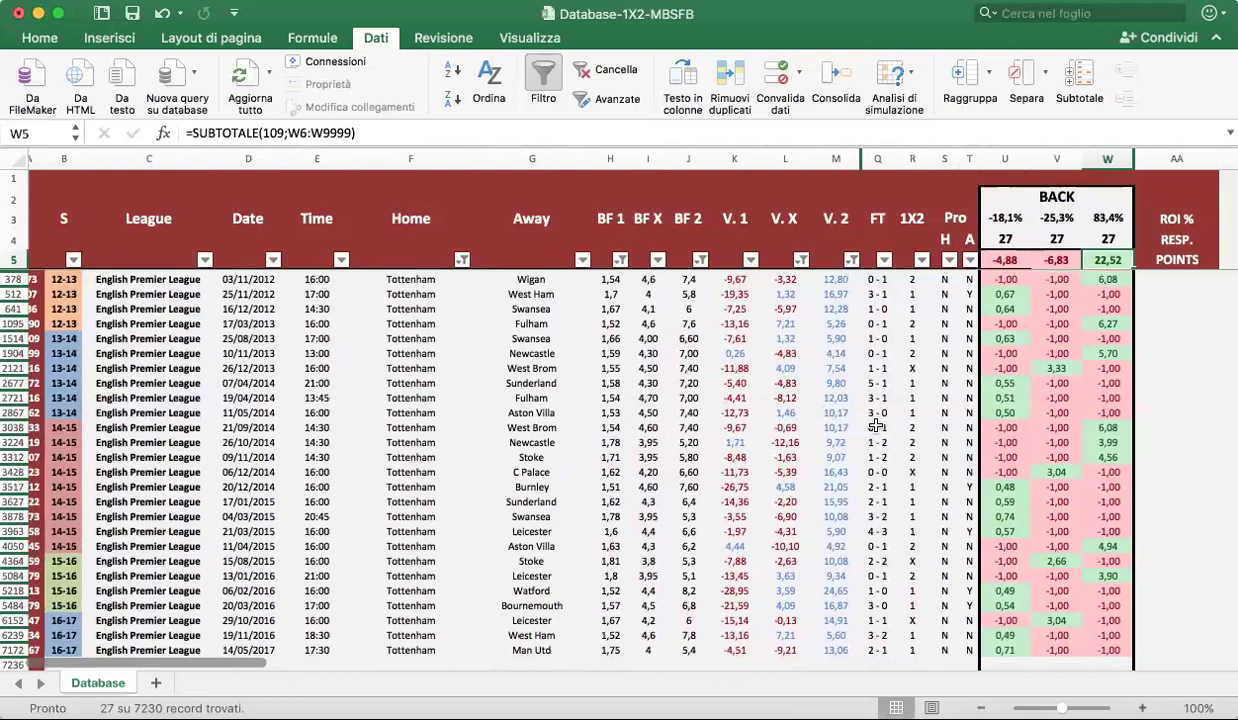
{"action": "scroll", "coordinate": [875, 425], "scroll_direction": "down", "scroll_amount": 1}
{"action": "scroll", "coordinate": [875, 425], "scroll_direction": "left", "scroll_amount": 1}
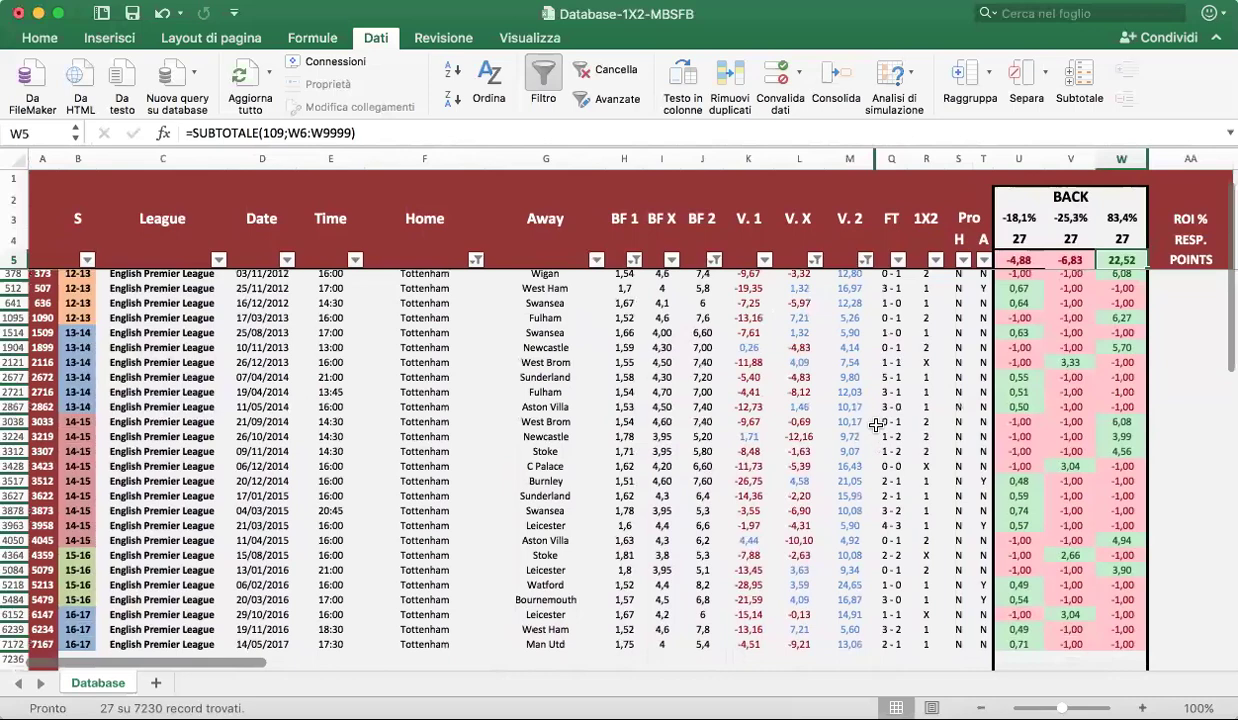
{"action": "scroll", "coordinate": [875, 425], "scroll_direction": "up", "scroll_amount": 1}
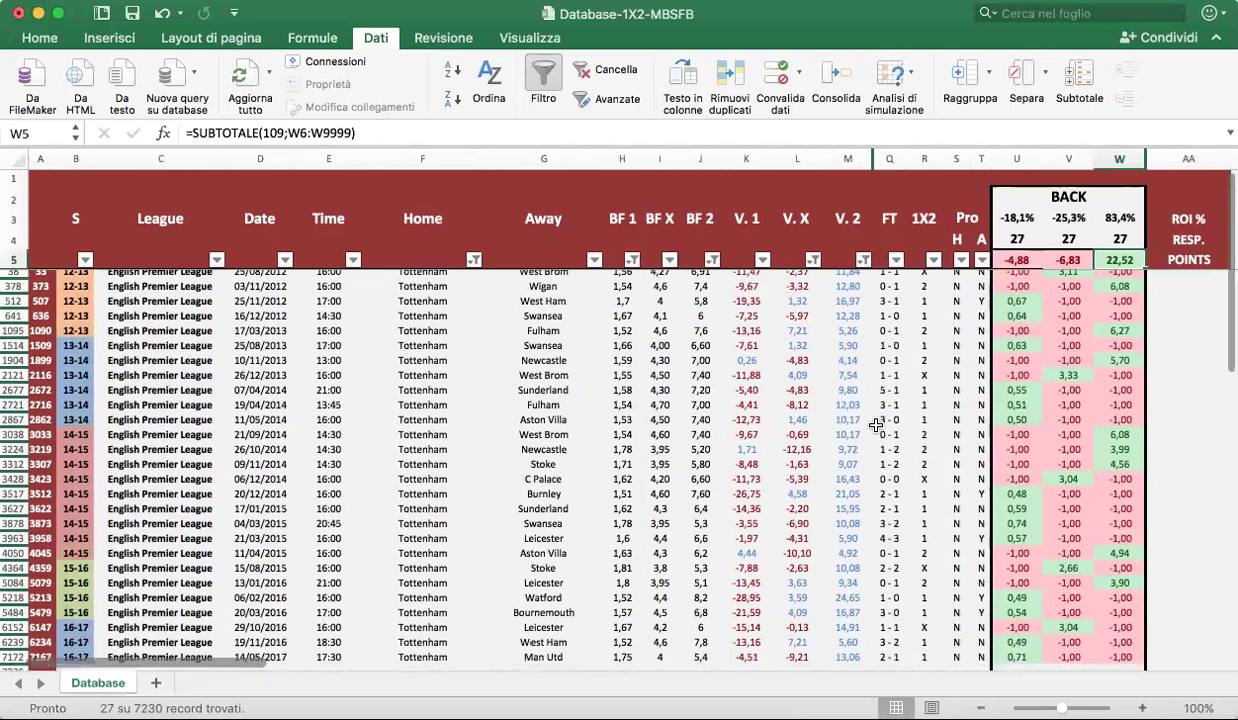
{"action": "scroll", "coordinate": [875, 425], "scroll_direction": "down", "scroll_amount": 2}
{"action": "scroll", "coordinate": [875, 425], "scroll_direction": "up", "scroll_amount": 1}
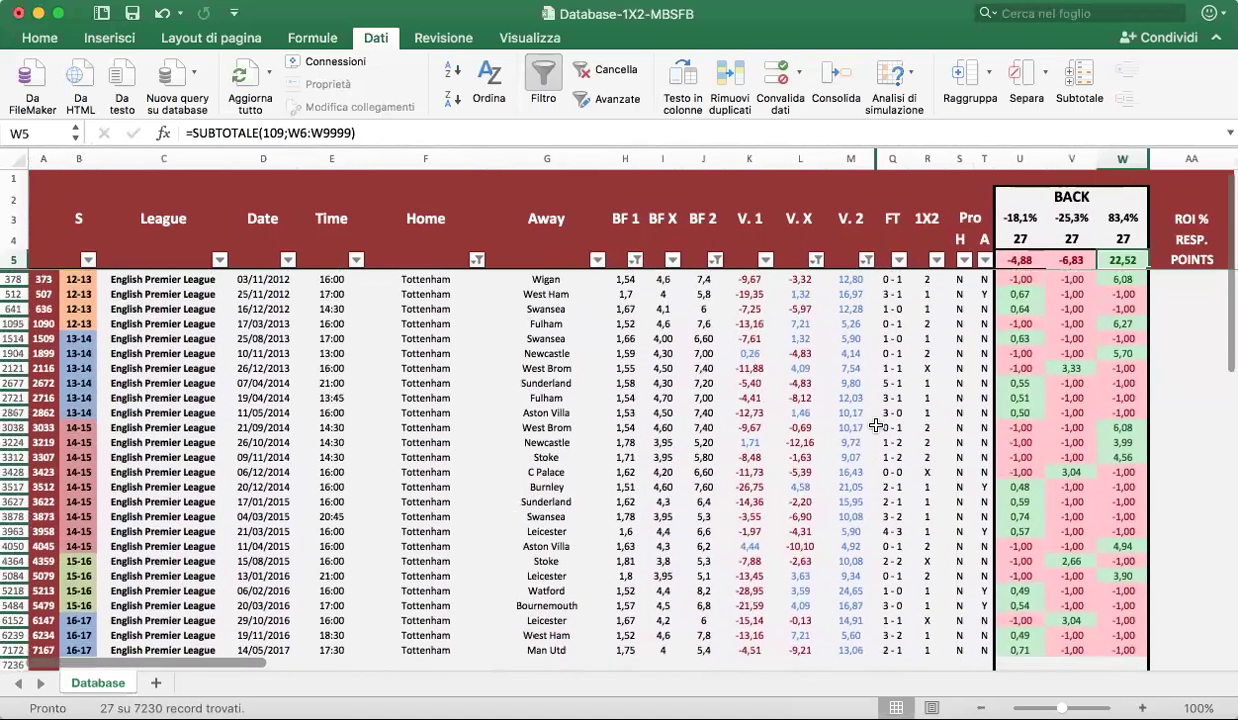
{"action": "scroll", "coordinate": [875, 425], "scroll_direction": "down", "scroll_amount": 1}
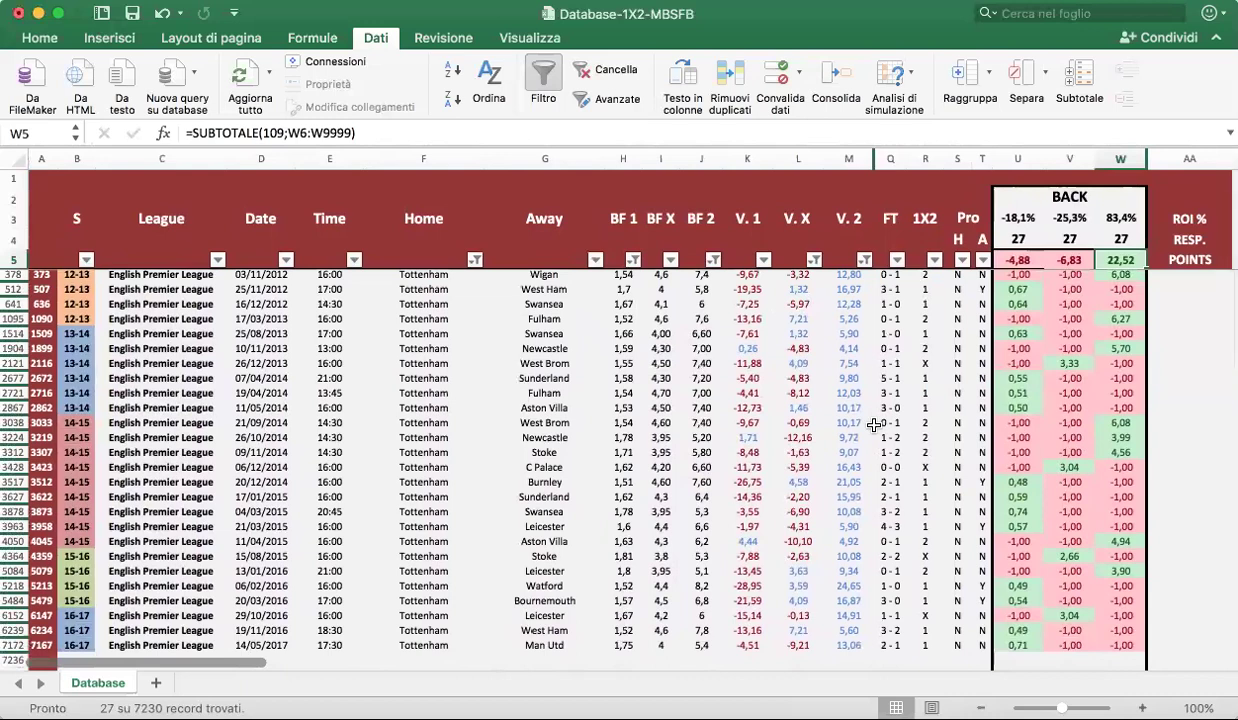
{"action": "scroll", "coordinate": [706, 388], "scroll_direction": "up", "scroll_amount": 1}
{"action": "scroll", "coordinate": [706, 388], "scroll_direction": "up", "scroll_amount": 1}
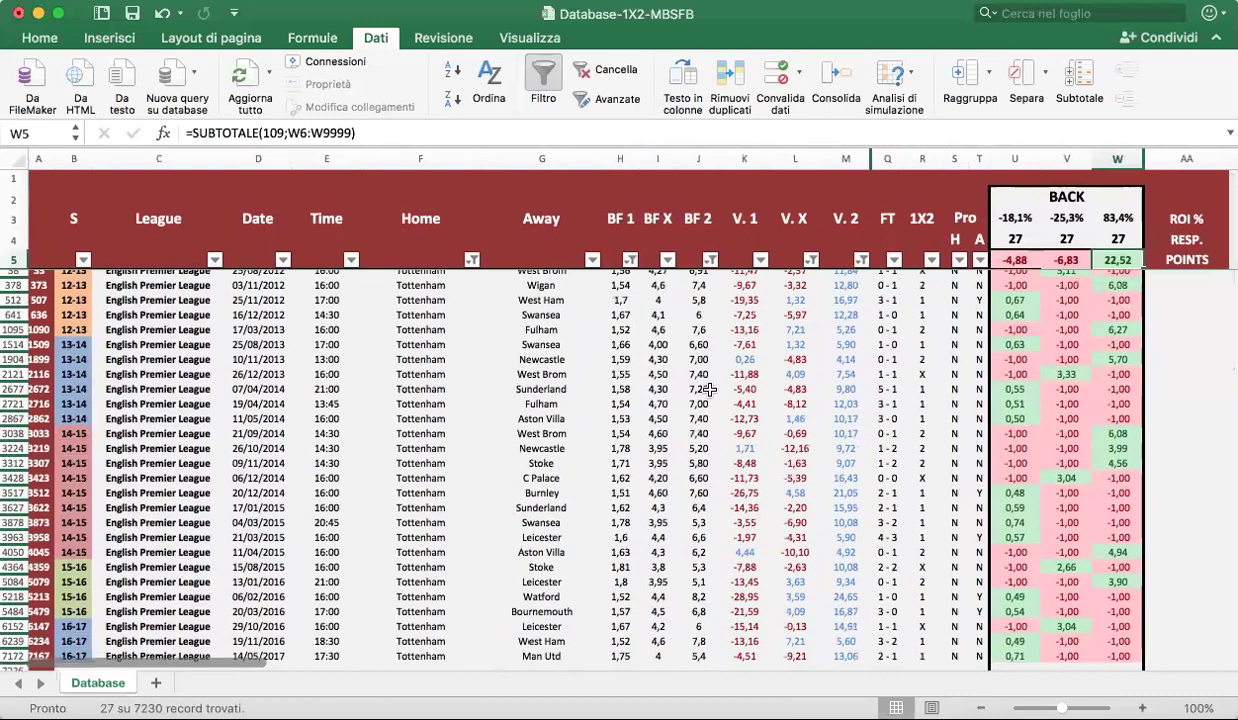
{"action": "scroll", "coordinate": [720, 389], "scroll_direction": "left", "scroll_amount": 1}
{"action": "scroll", "coordinate": [730, 390], "scroll_direction": "up", "scroll_amount": 1}
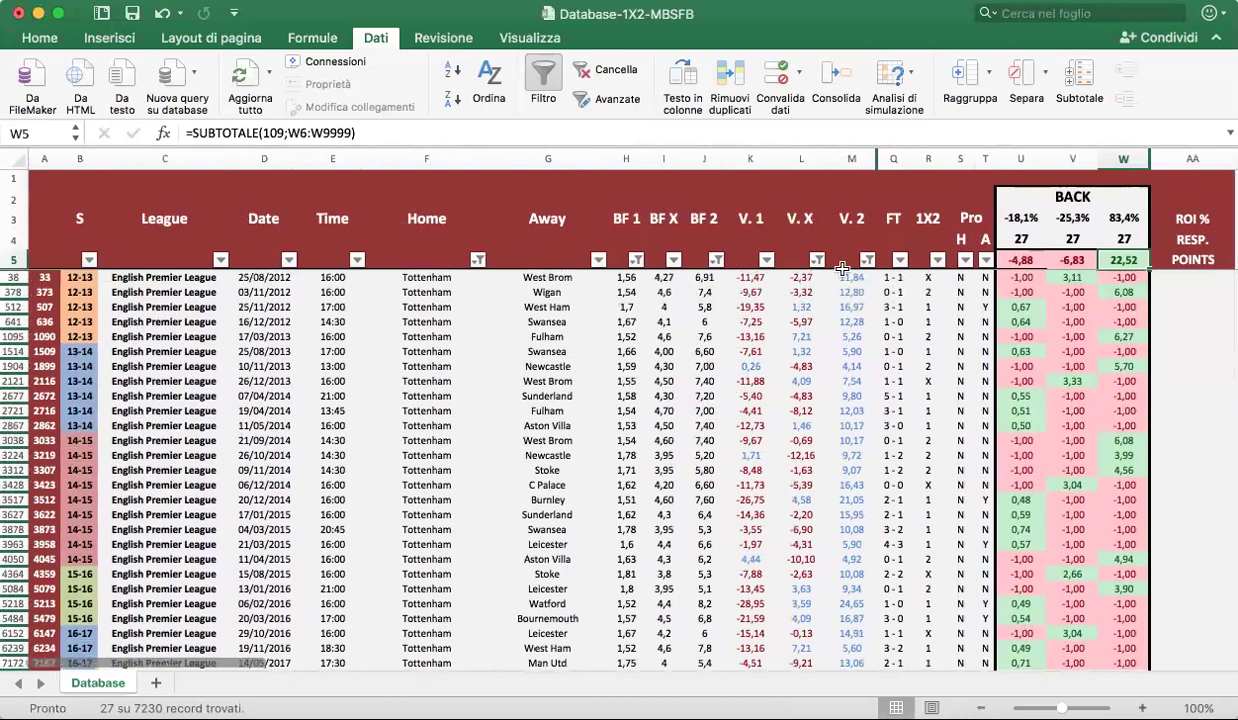
- Highlight variation columns K to M and their values in rows 38 to 3224, and select V. 1 cells K38 and K1514
{"action": "left_click_drag", "start_coordinate": [742, 158], "coordinate": [836, 161]}
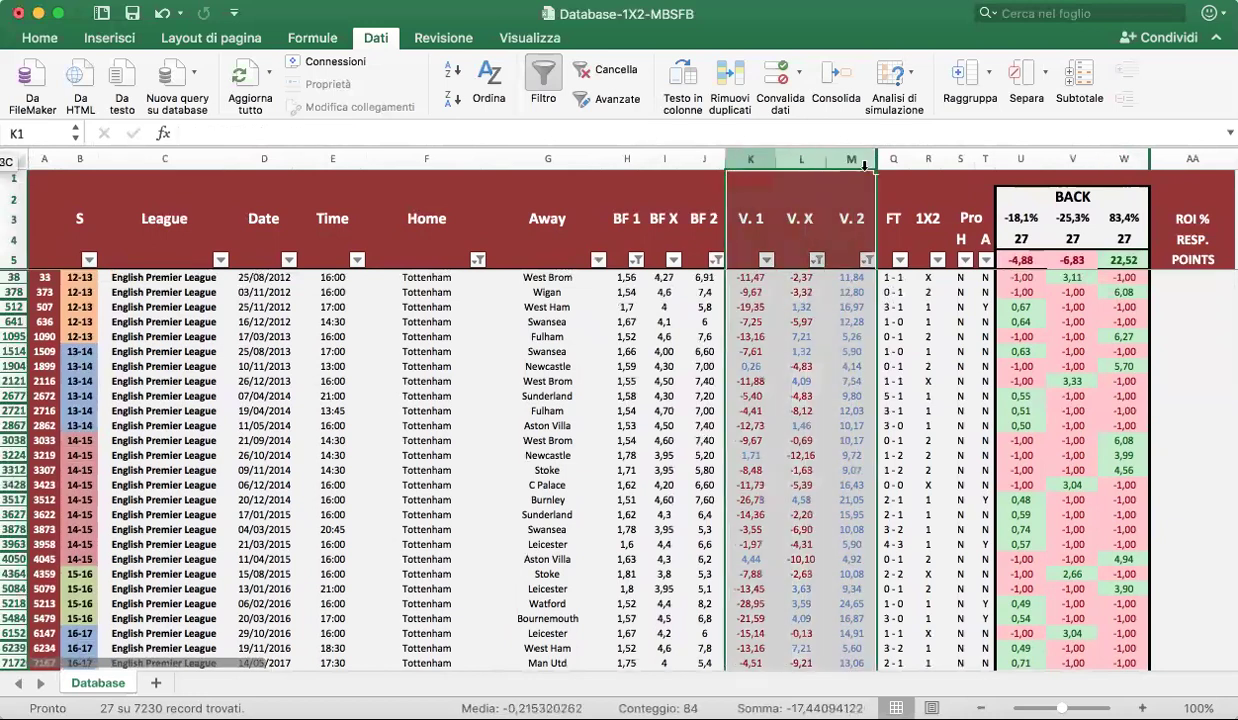
{"action": "left_click", "coordinate": [800, 321]}
{"action": "left_click_drag", "start_coordinate": [748, 277], "coordinate": [815, 475]}
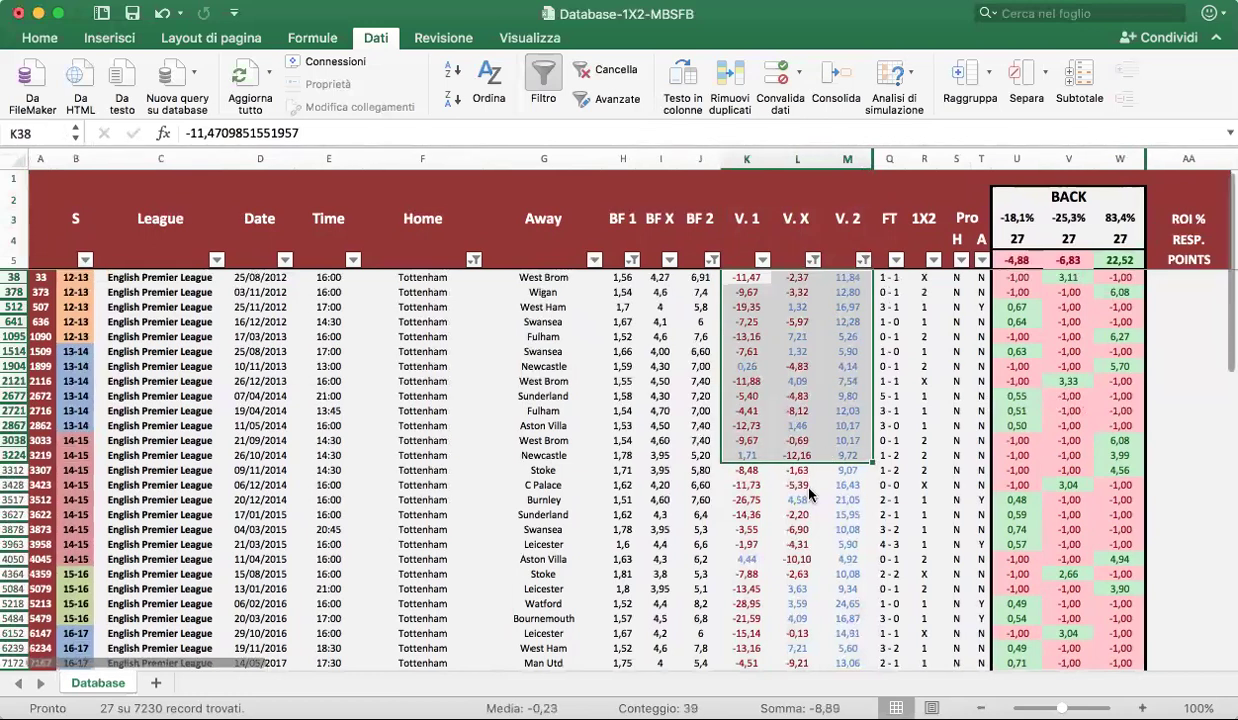
{"action": "left_click", "coordinate": [790, 485]}
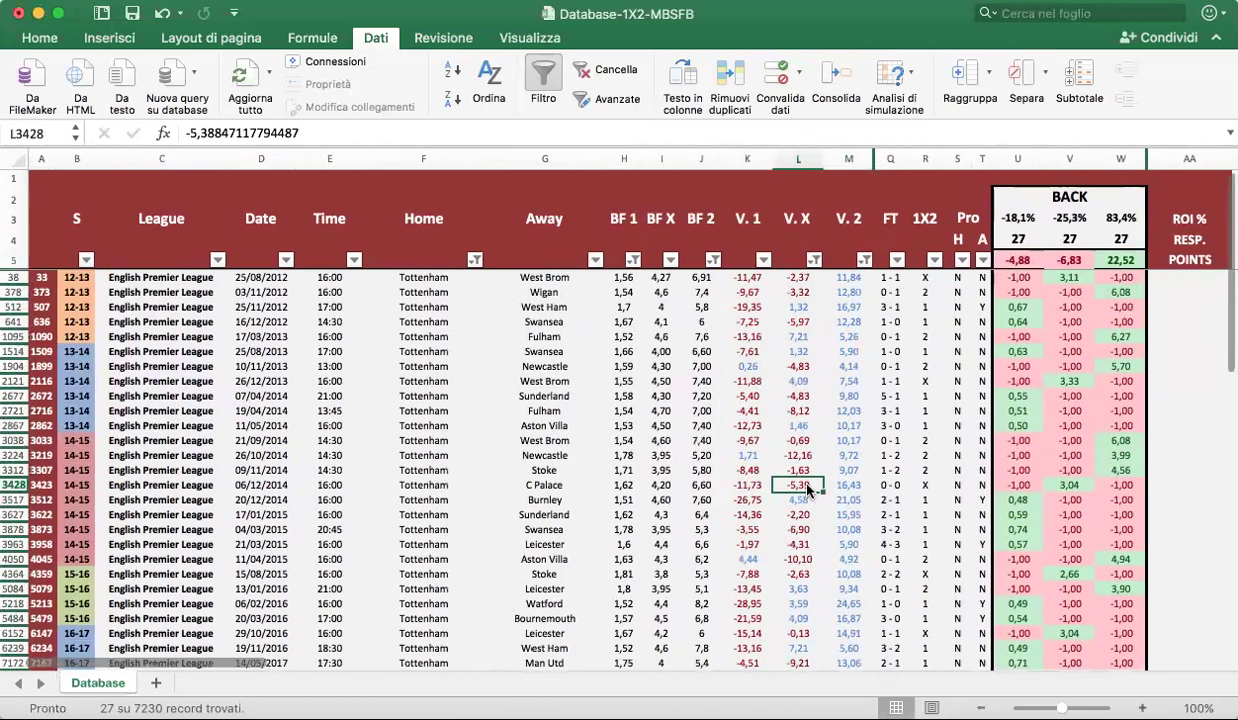
{"action": "left_click", "coordinate": [752, 279]}
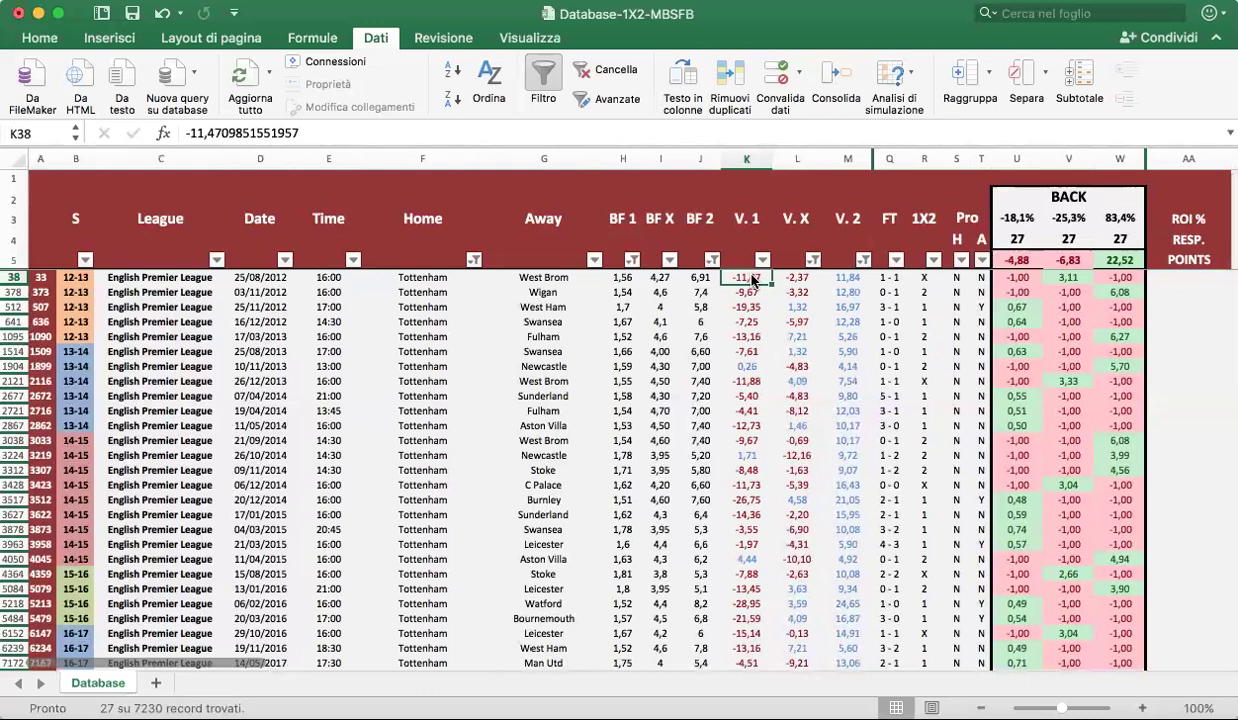
{"action": "left_click", "coordinate": [747, 350]}
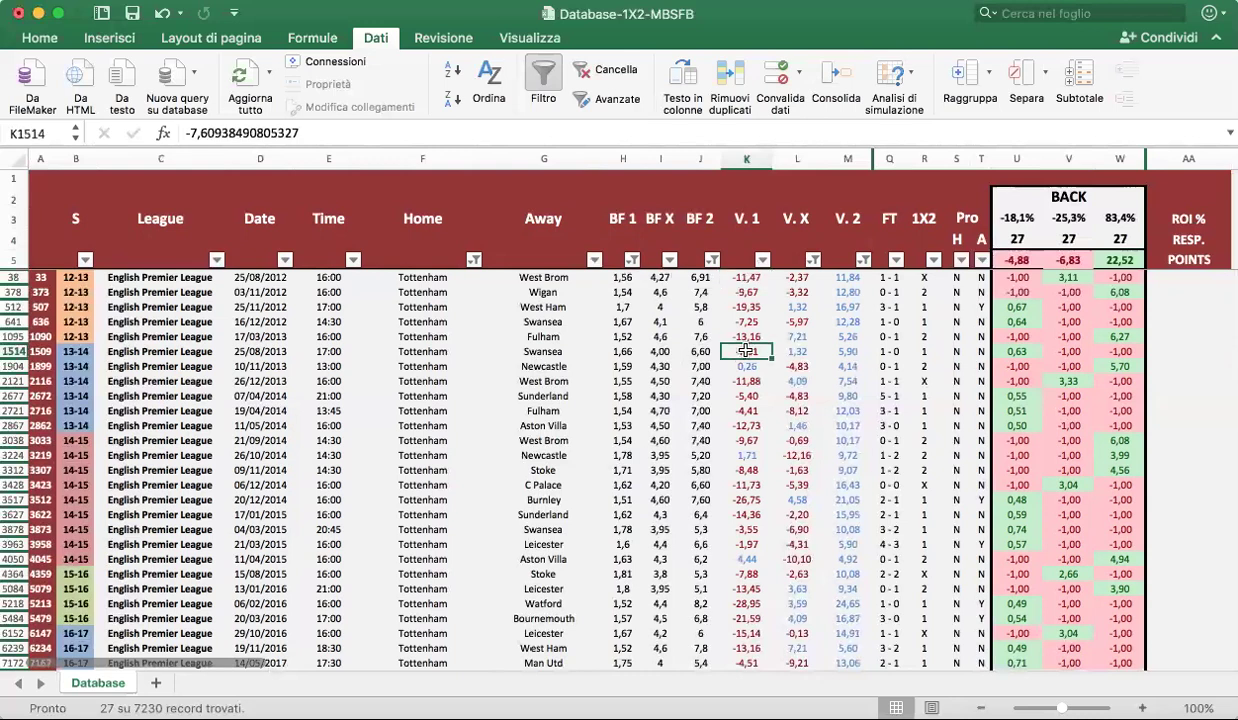